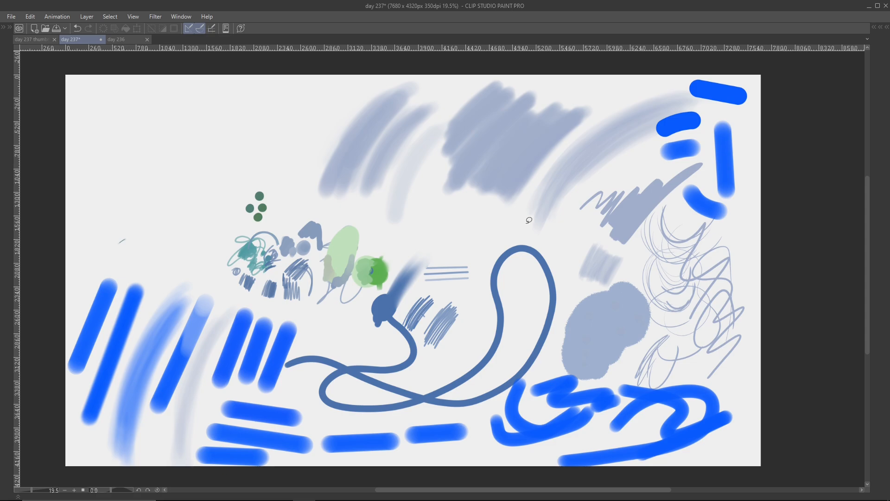
- Examine the finished character painting, skin-tone swatches and line sketch in the day 236 document
click(124, 40)
scroll(320, 234, up, 4)
drag(483, 253, 444, 265)
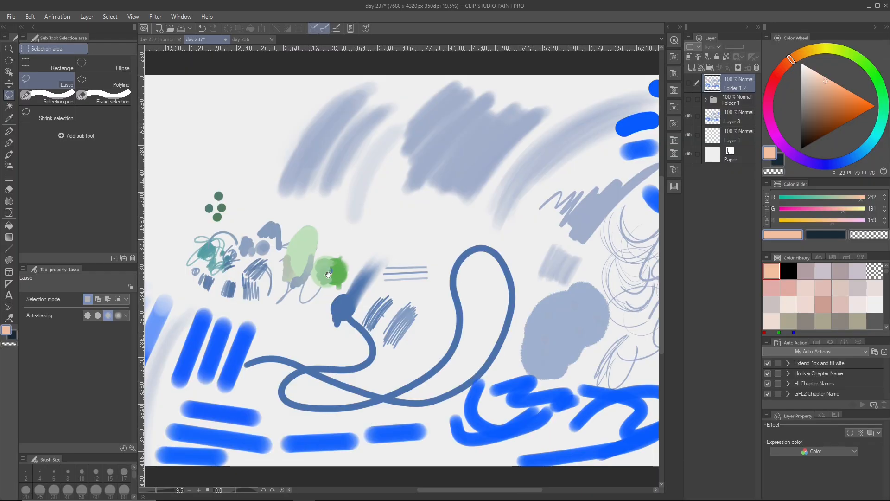
scroll(426, 208, up, 3)
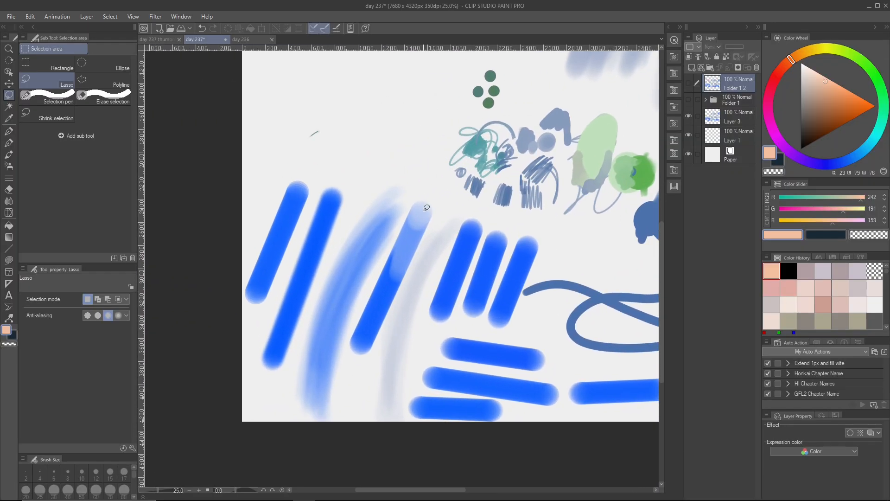
- Choose the G-pen 2 brush from the custom pens and add a new empty layer above Folder 1 2
click(9, 144)
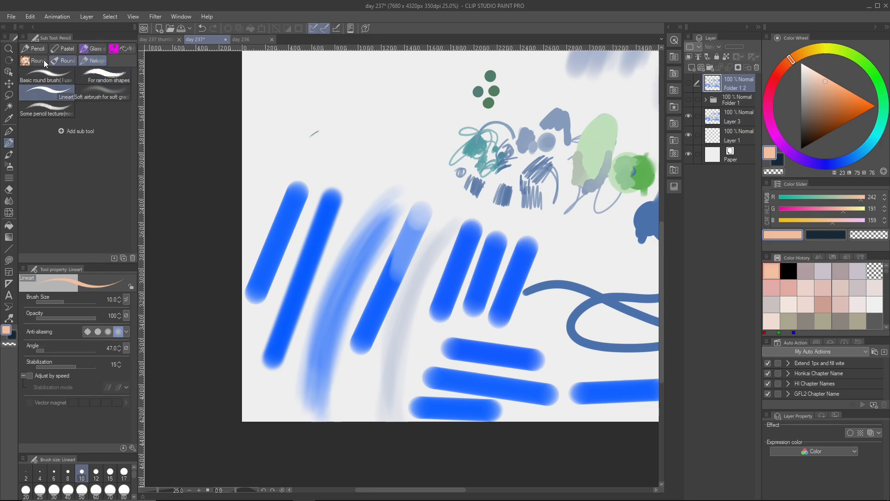
click(34, 48)
click(86, 61)
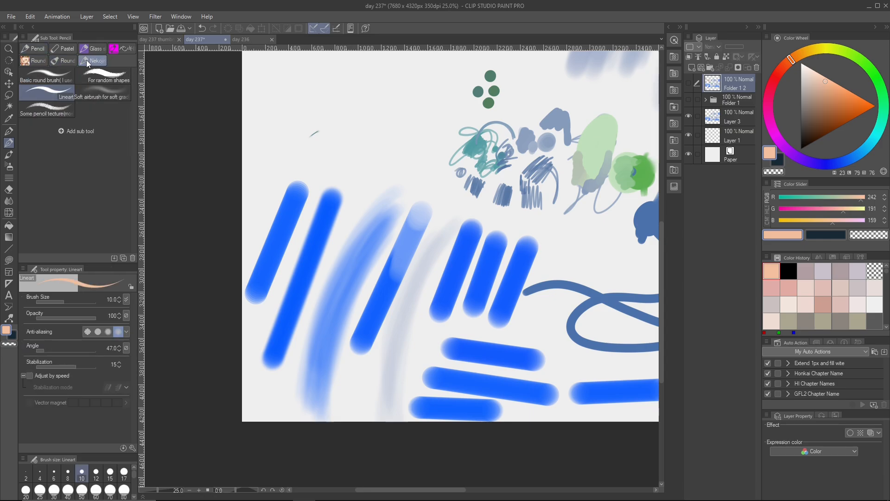
click(9, 131)
scroll(306, 234, up, 1)
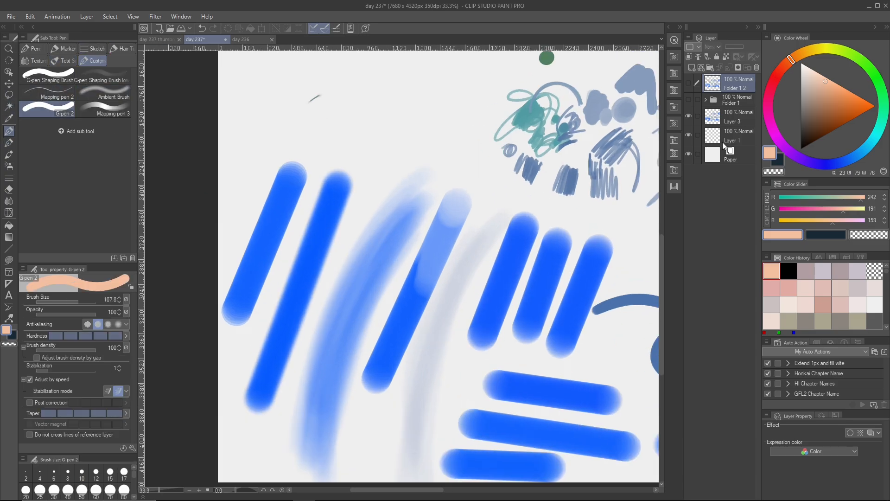
click(702, 68)
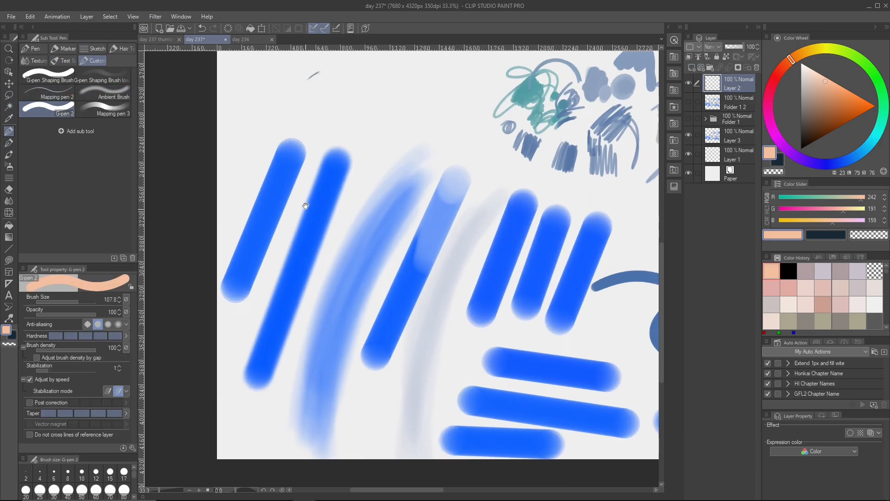
- Sample the stepped shades at the upper end of the leftmost blue stroke, finishing on its saturated blue
scroll(278, 190, up, 2)
drag(284, 194, 306, 261)
drag(315, 160, 324, 175)
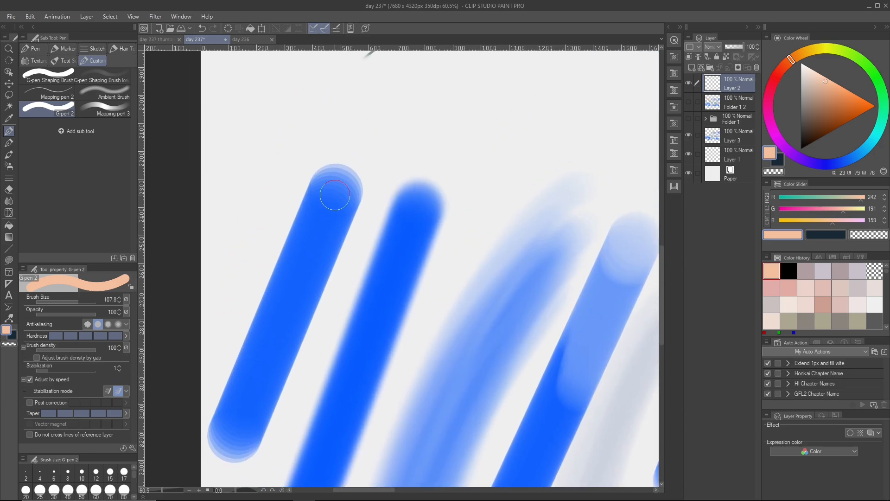
scroll(335, 198, up, 4)
drag(379, 152, 389, 198)
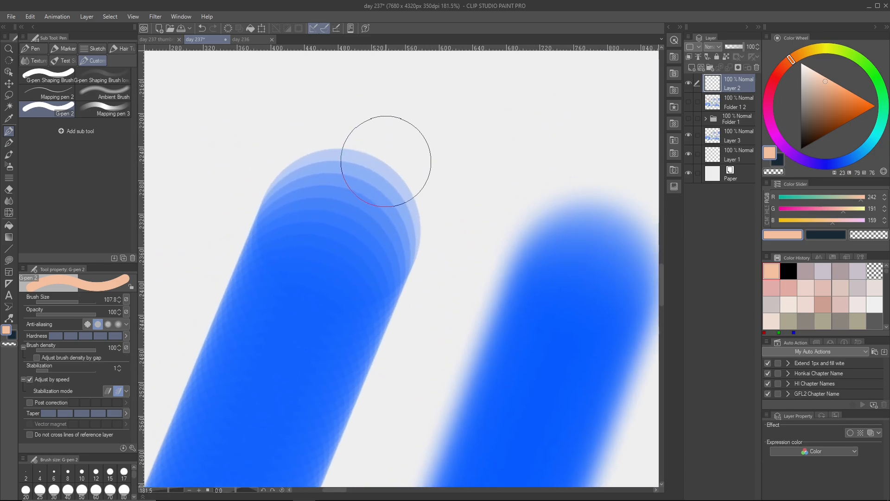
alt+click(385, 166)
drag(384, 166, 334, 238)
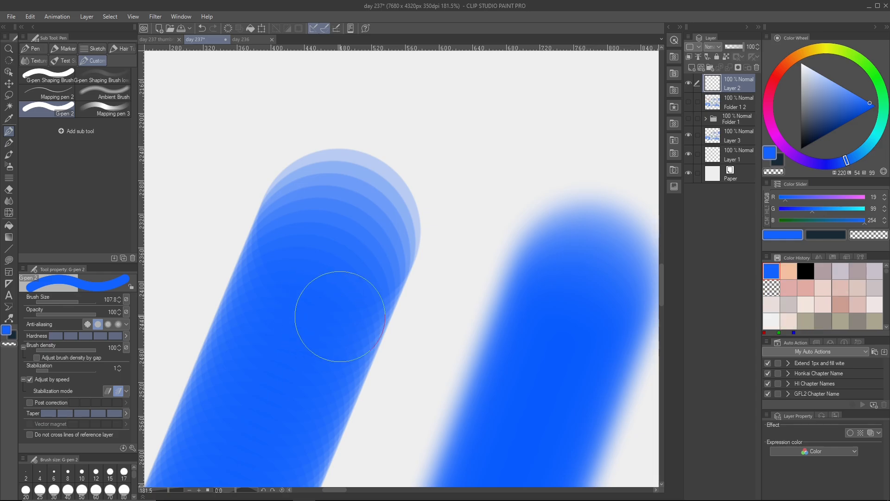
scroll(379, 318, down, 3)
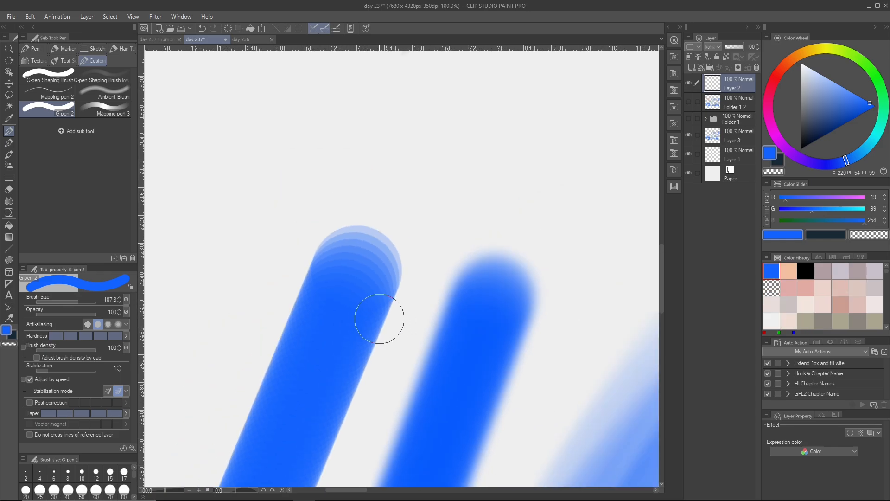
scroll(380, 319, up, 3)
alt+click(360, 171)
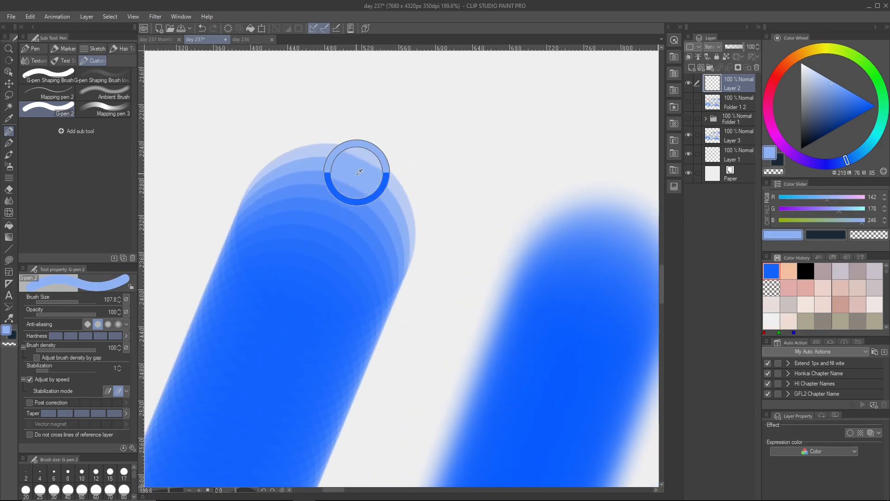
drag(360, 172, 328, 238)
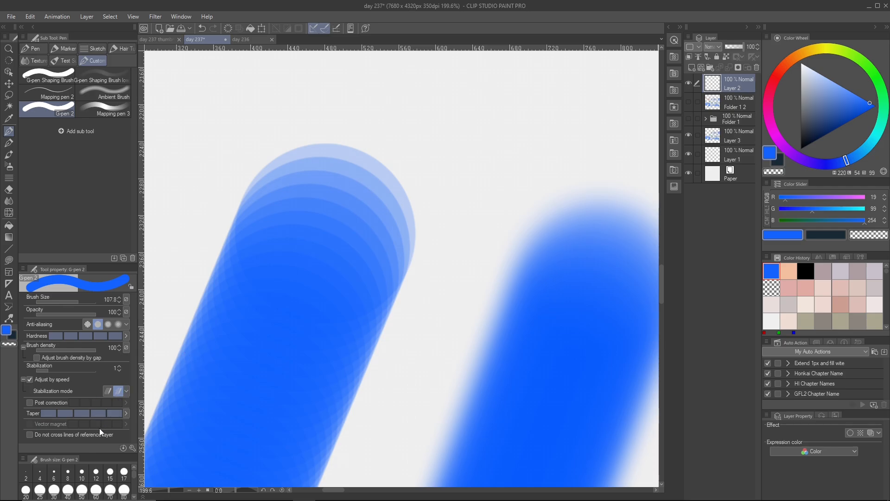
- Inspect the G-pen 2 brush tip settings, switching Adjust brush density by gap on and back off
click(132, 448)
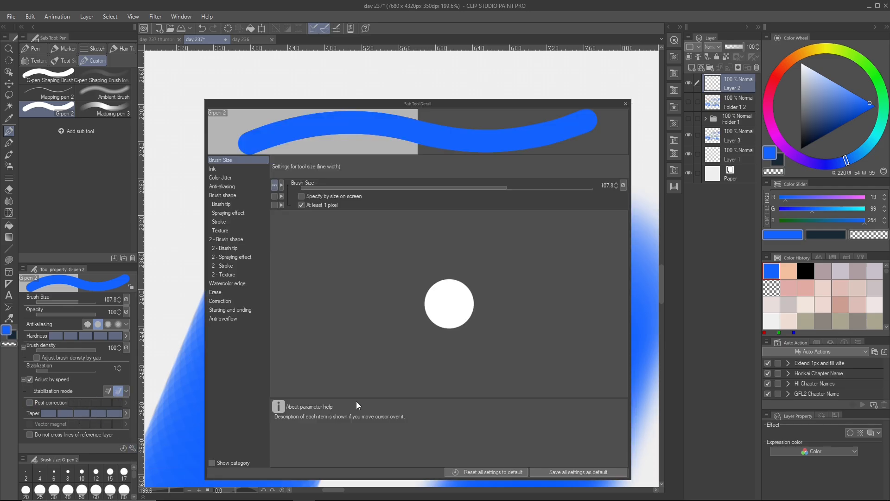
click(226, 200)
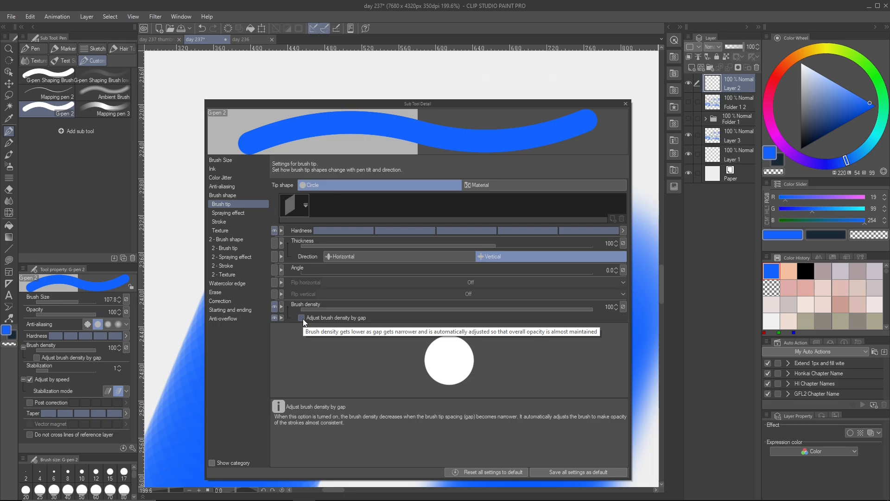
click(302, 318)
click(302, 318)
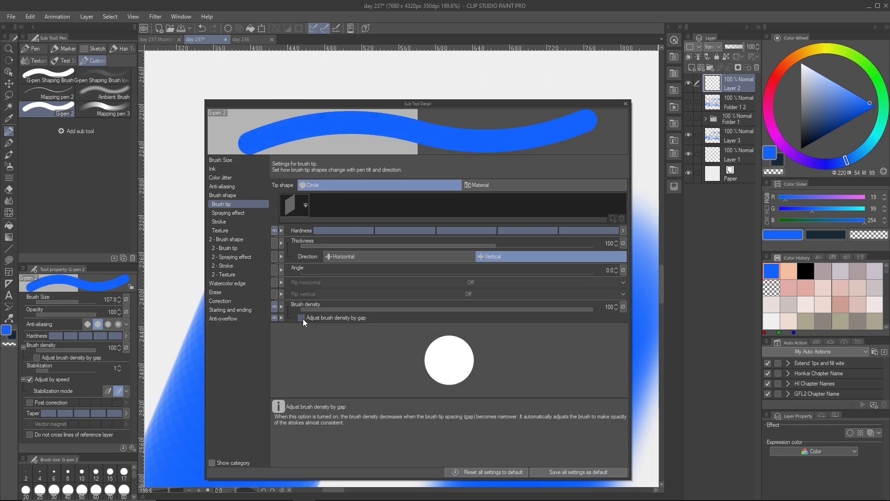
click(303, 318)
click(302, 319)
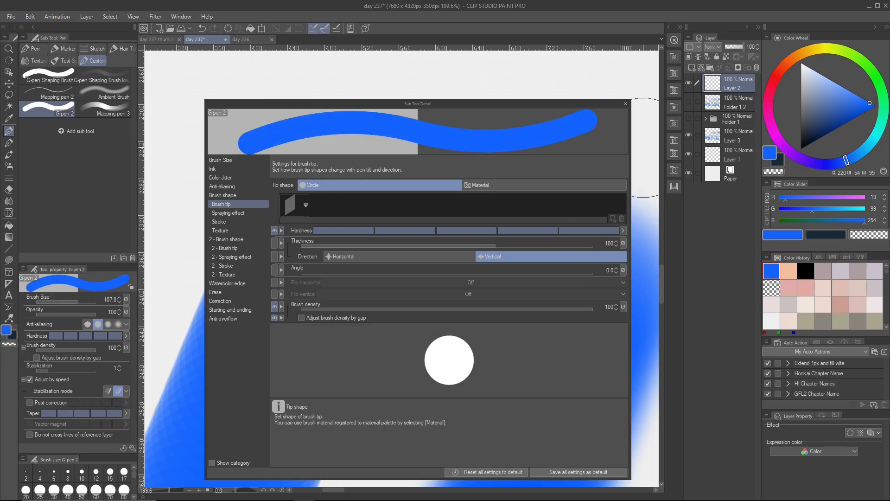
click(625, 103)
- Compare the hard stepped edge and soft edge of the two leftmost blue strokes, and examine the faded stroke above the blue circle
scroll(412, 325, down, 4)
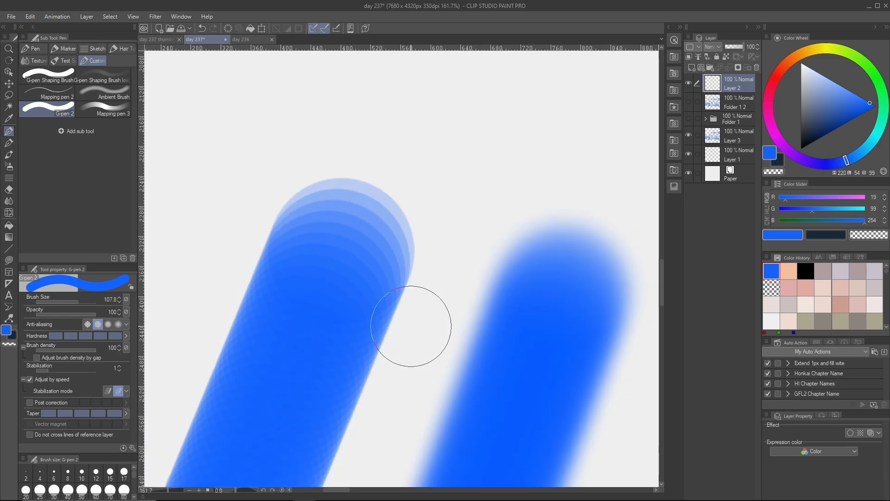
scroll(362, 285, down, 3)
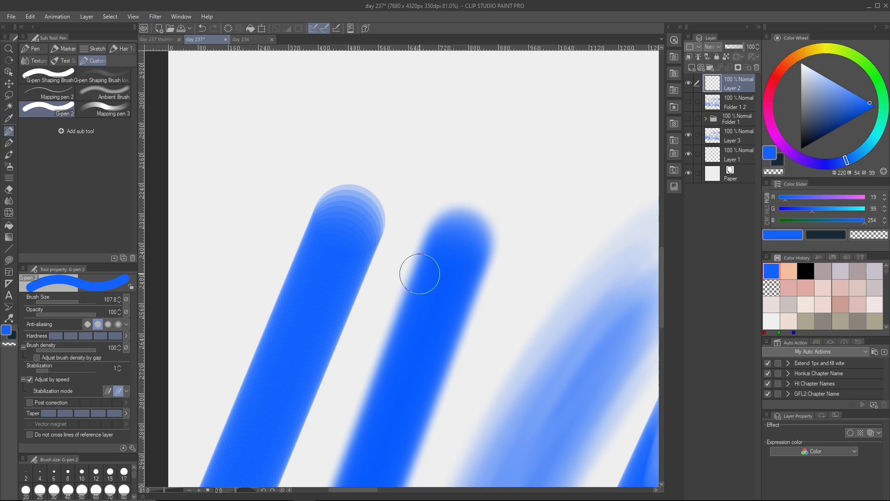
scroll(422, 278, down, 2)
scroll(425, 285, down, 5)
scroll(439, 293, up, 9)
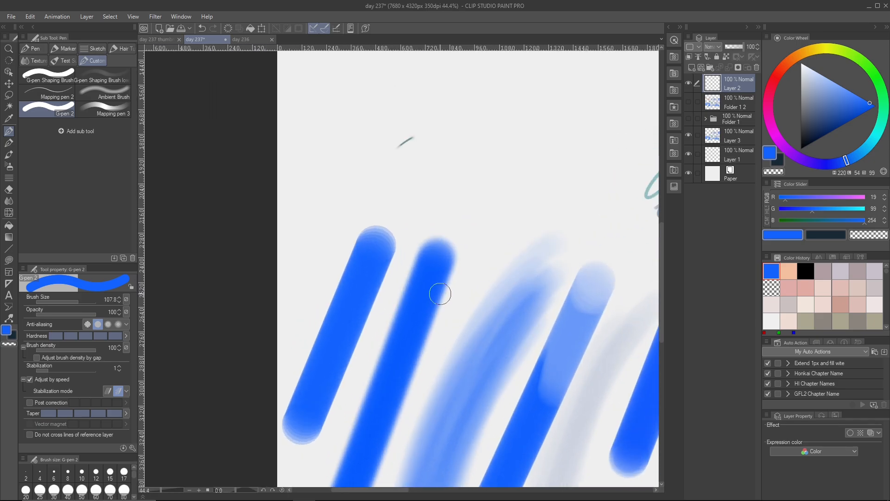
scroll(439, 294, down, 7)
drag(645, 366, 470, 334)
drag(400, 279, 531, 338)
drag(449, 292, 461, 320)
scroll(455, 322, up, 6)
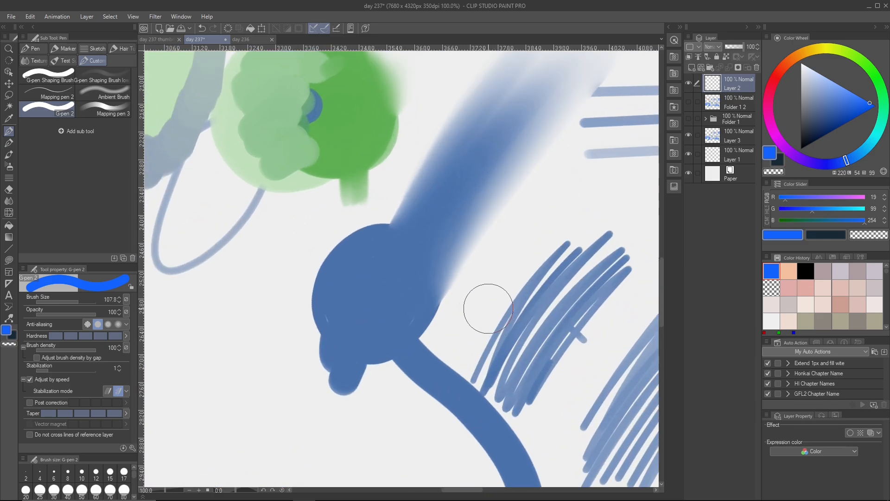
scroll(408, 297, down, 4)
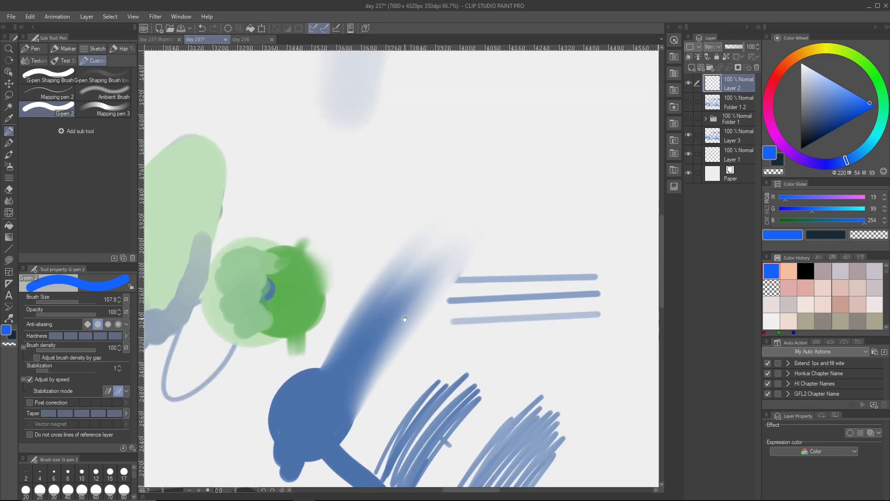
- Select the シャープ水彩のばし brush from the watercolor brushes
click(8, 148)
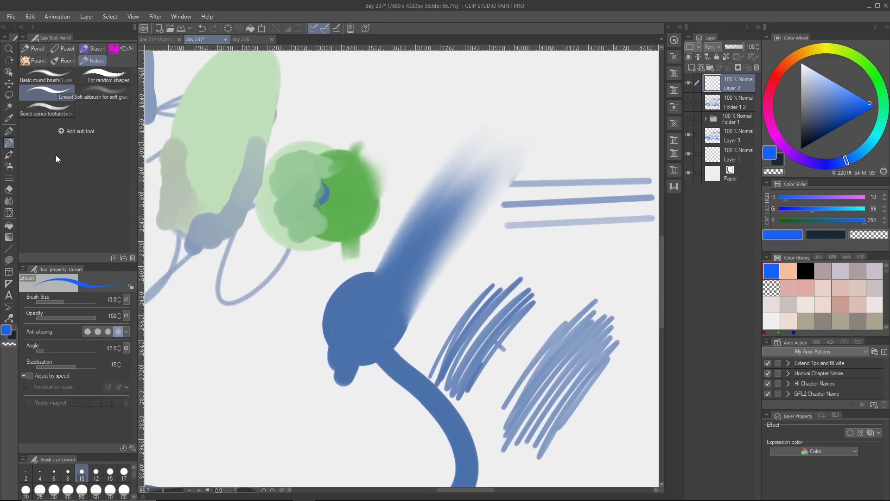
click(8, 131)
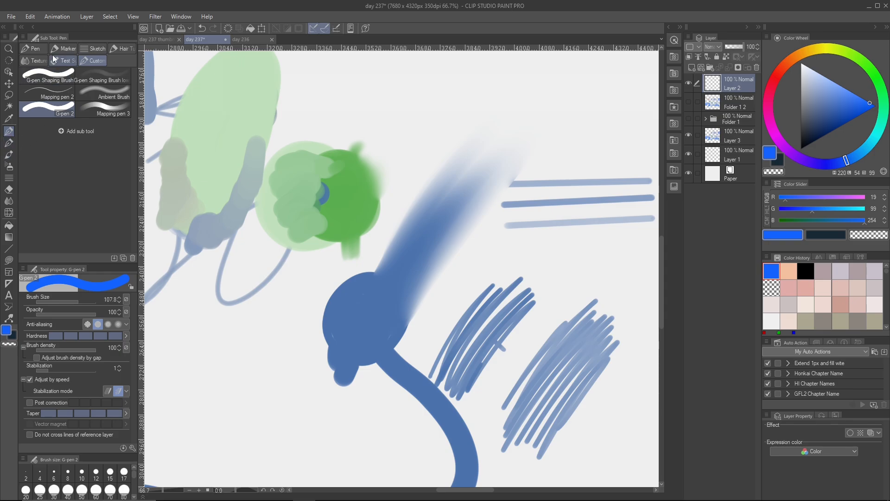
click(31, 48)
scroll(79, 233, down, 1)
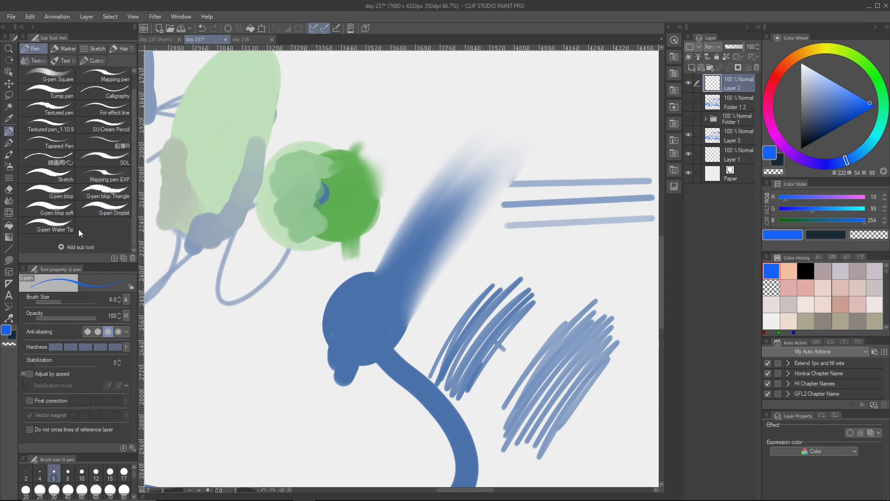
click(9, 155)
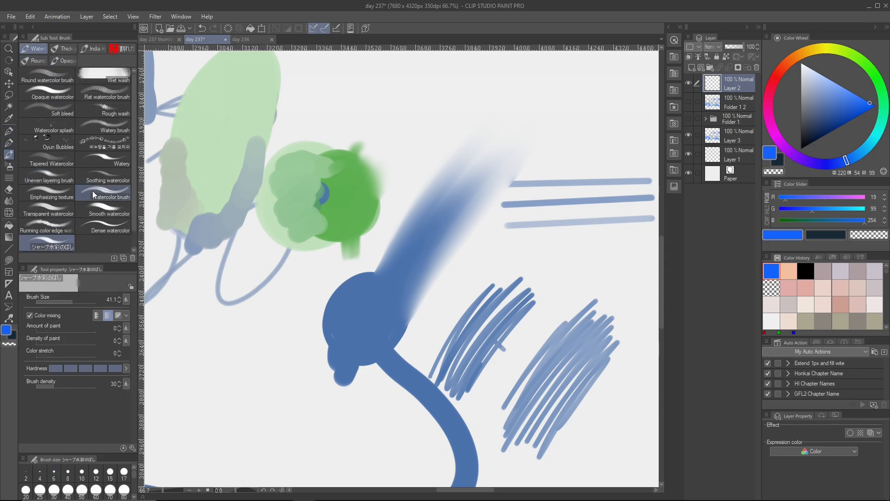
- Inspect the watercolor brush's brush tip and ink settings, including its color mixing options
click(133, 448)
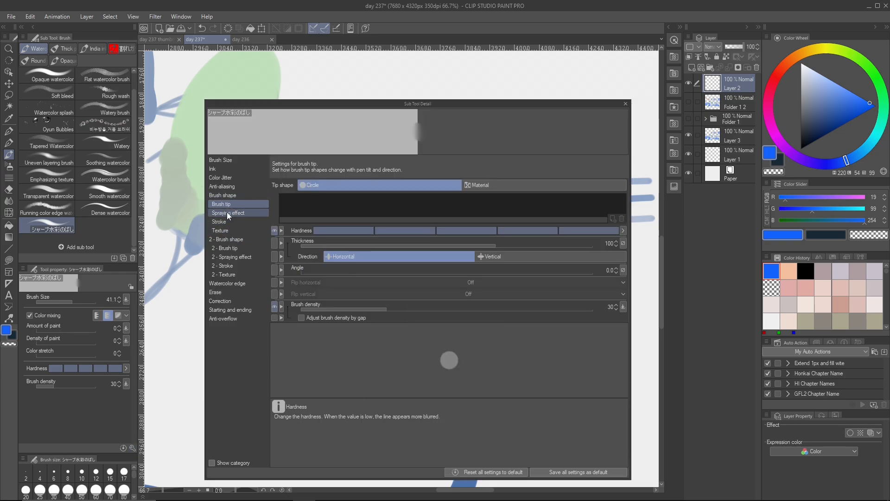
click(222, 168)
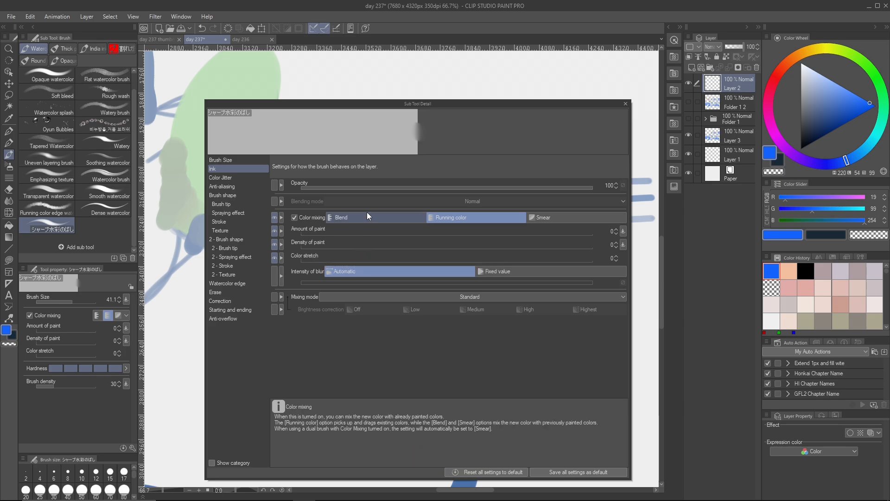
click(627, 104)
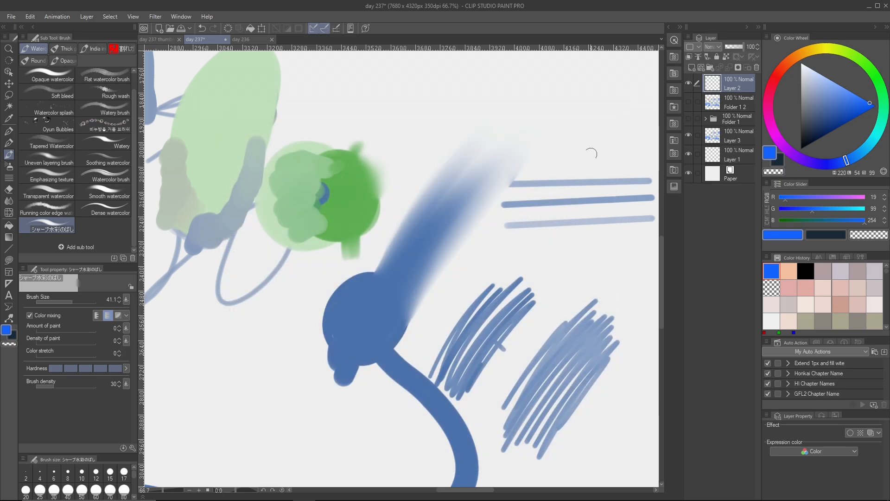
- Make Layer 3 the active layer, hiding and showing it to check that it holds the test strokes
scroll(367, 293, up, 3)
scroll(367, 293, up, 1)
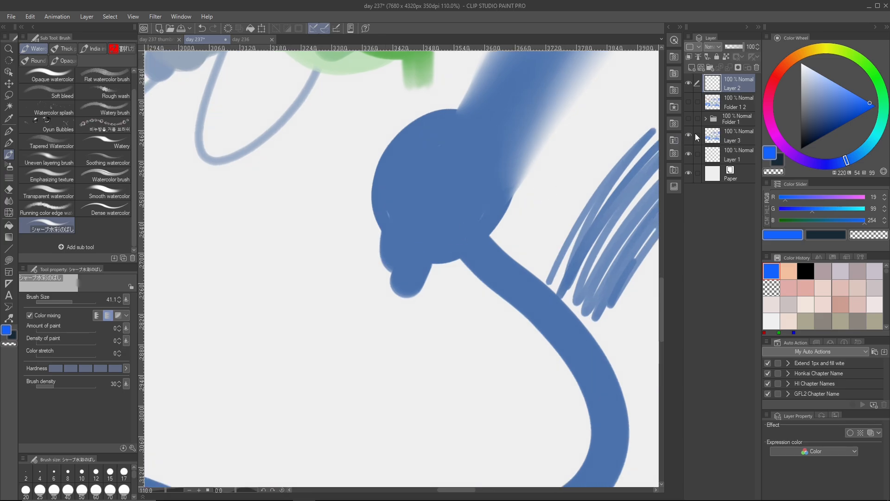
click(737, 139)
click(689, 136)
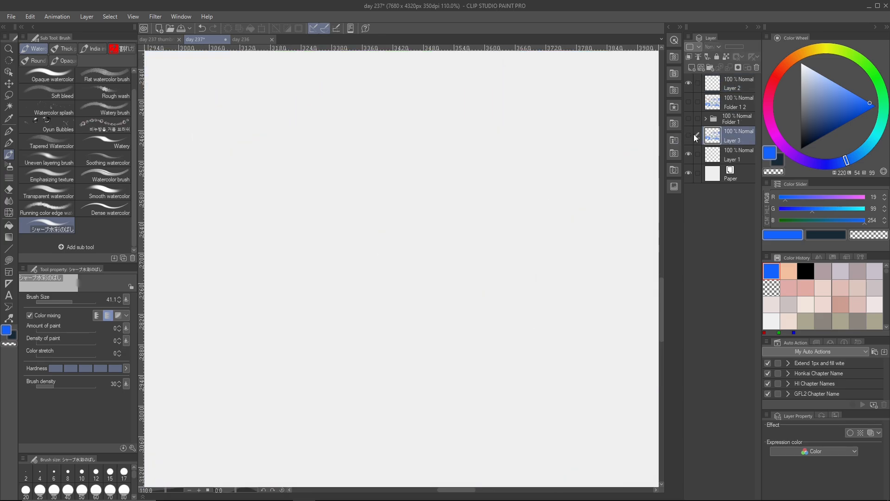
click(689, 137)
- Smudge the left and bottom edges of the small lobe beneath the dark blue circle with the watercolor brush
drag(402, 238, 354, 268)
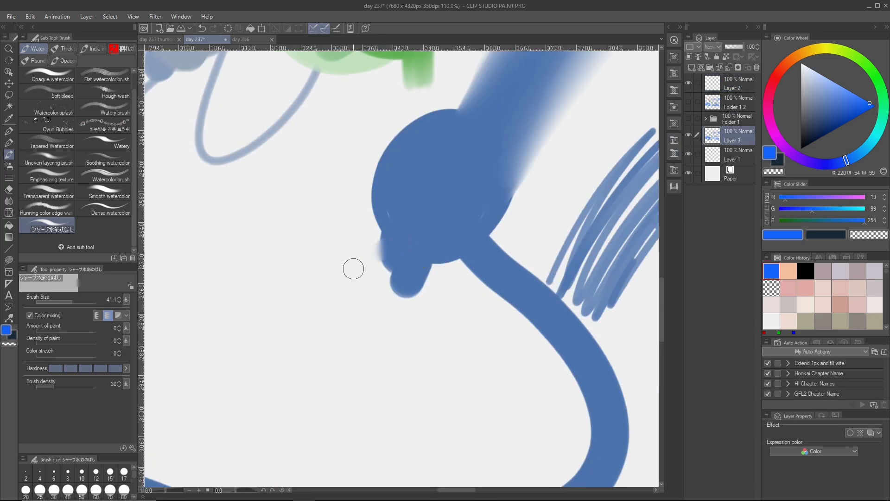
scroll(354, 268, up, 3)
drag(431, 226, 346, 276)
drag(435, 241, 358, 306)
drag(418, 258, 383, 302)
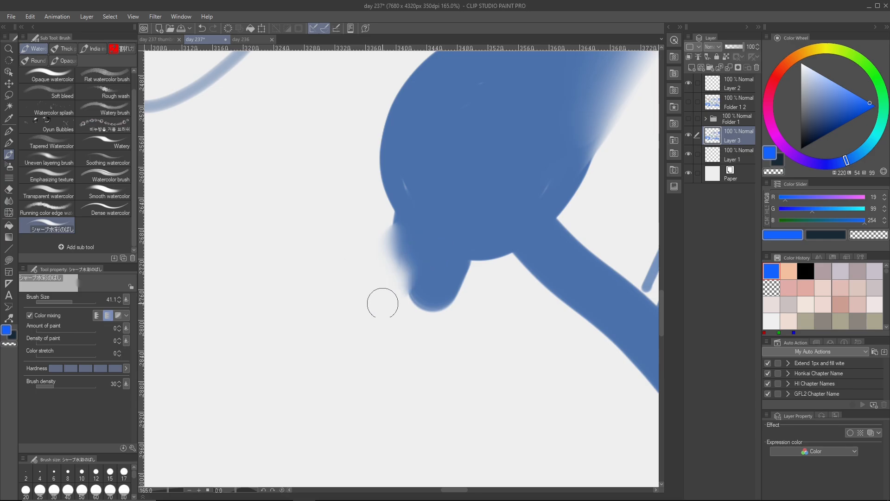
mouse_move(419, 279)
mouse_down()
mouse_move(394, 326)
mouse_move(414, 327)
mouse_up()
mouse_move(431, 297)
mouse_down()
mouse_move(455, 336)
mouse_move(453, 322)
mouse_up()
scroll(457, 322, up, 4)
scroll(505, 310, down, 3)
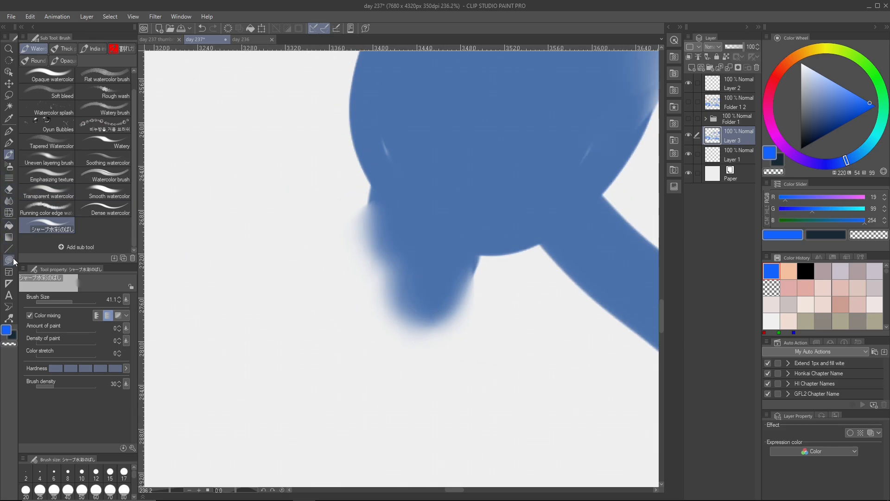
- Soften the dark blue shape's lower edge between the lobe and the curved tail with the Blur blending tool
click(8, 201)
click(103, 63)
scroll(372, 234, right, 1)
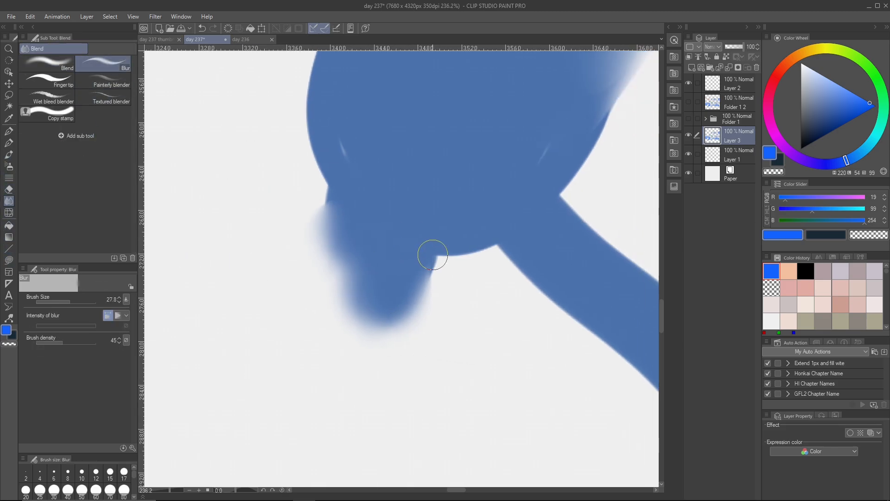
drag(461, 232, 467, 302)
mouse_move(464, 227)
mouse_down()
mouse_move(478, 306)
mouse_move(494, 305)
mouse_up()
drag(469, 204, 498, 326)
scroll(498, 315, up, 2)
drag(455, 274, 402, 273)
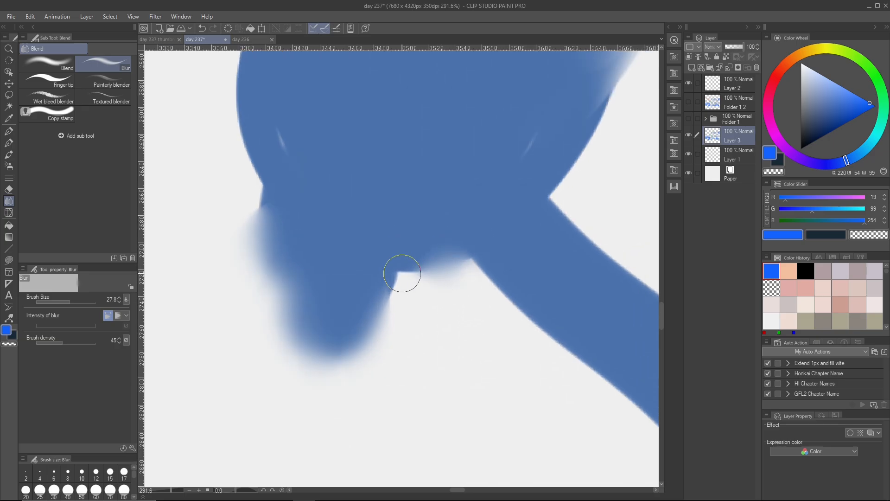
- Smudge the edge of the curved tail just past the lobe using the watercolor brush with Blend color mixing
click(8, 155)
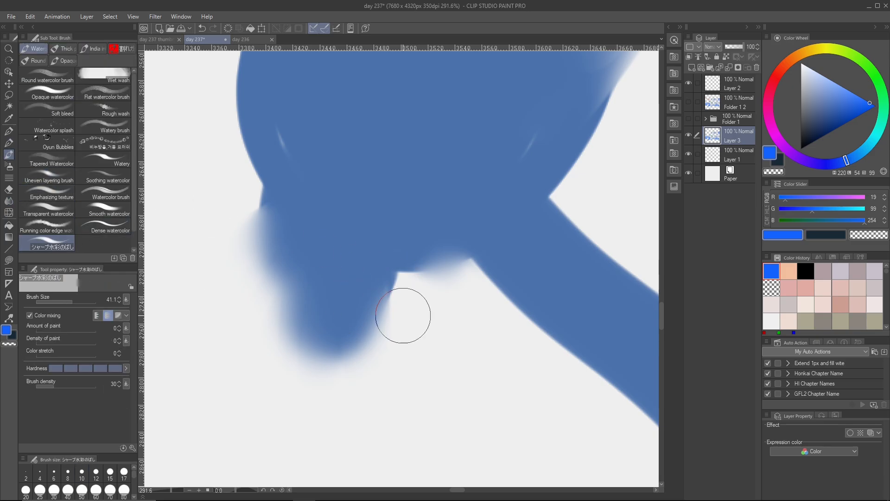
scroll(404, 314, down, 2)
scroll(322, 299, up, 3)
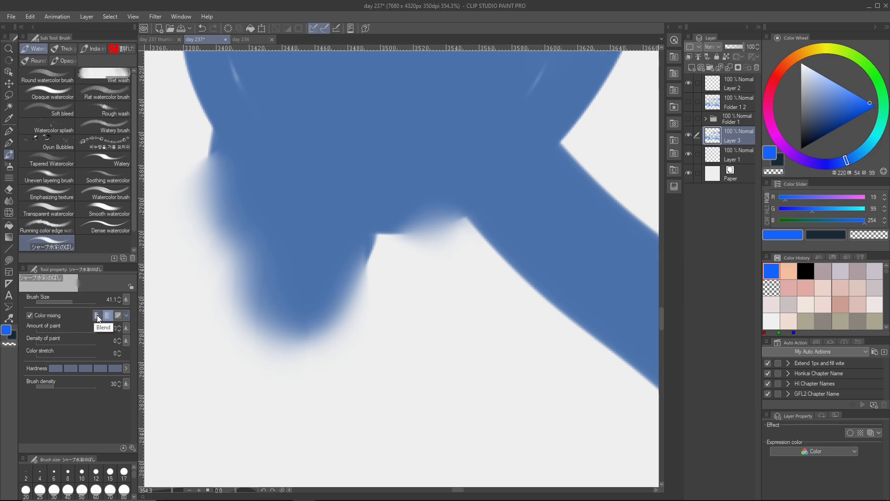
scroll(278, 327, down, 2)
drag(278, 328, 175, 320)
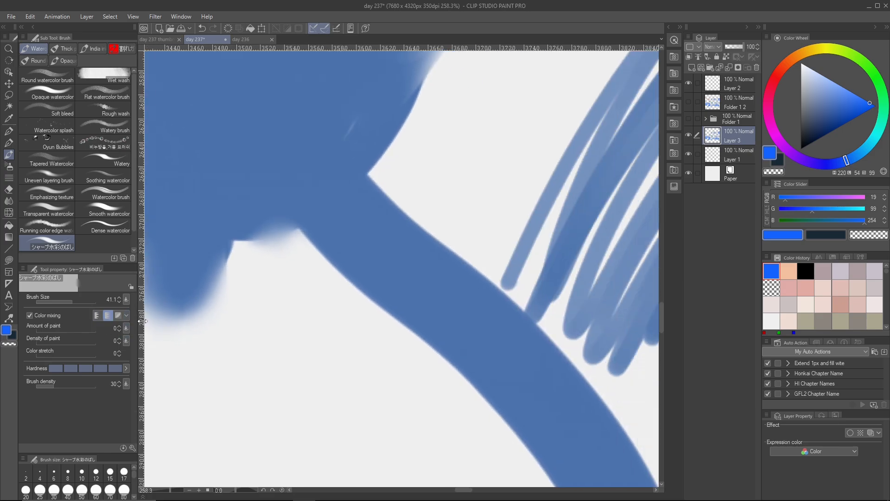
scroll(363, 308, up, 1)
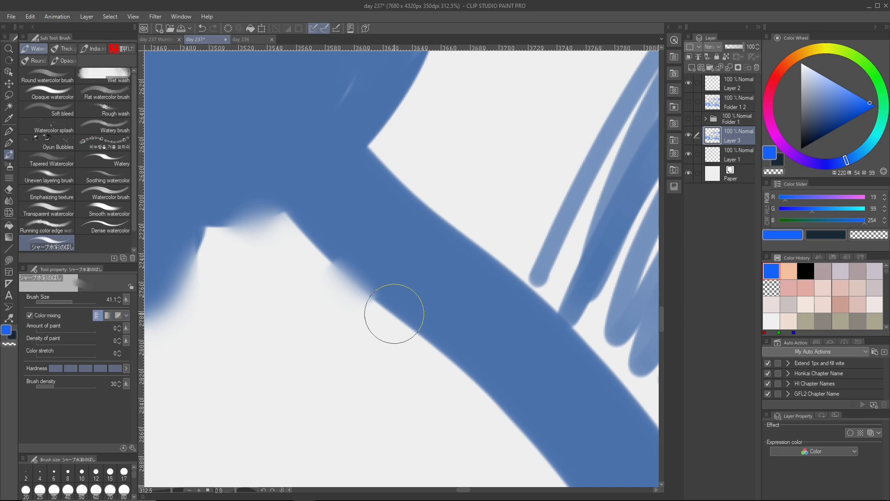
drag(427, 284, 316, 375)
scroll(408, 374, down, 2)
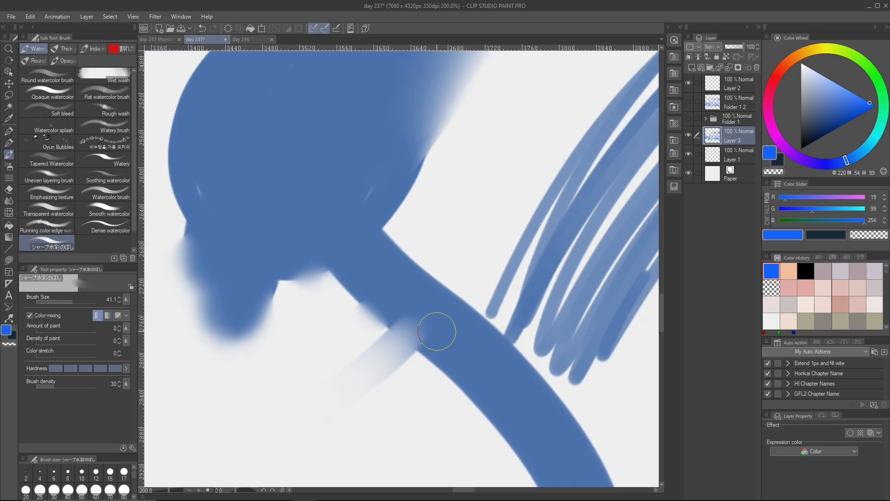
- Set the brush's color stretch to 10 and smear the tail's blue outward onto the blank canvas
drag(426, 338, 441, 321)
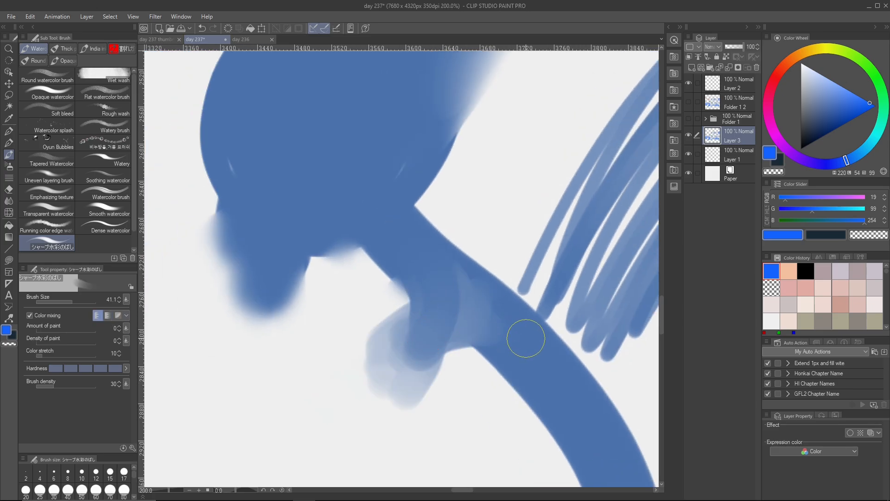
mouse_move(524, 338)
mouse_down()
mouse_move(412, 351)
mouse_move(307, 444)
mouse_move(445, 356)
mouse_move(334, 471)
mouse_up()
scroll(477, 403, down, 5)
drag(465, 396, 464, 390)
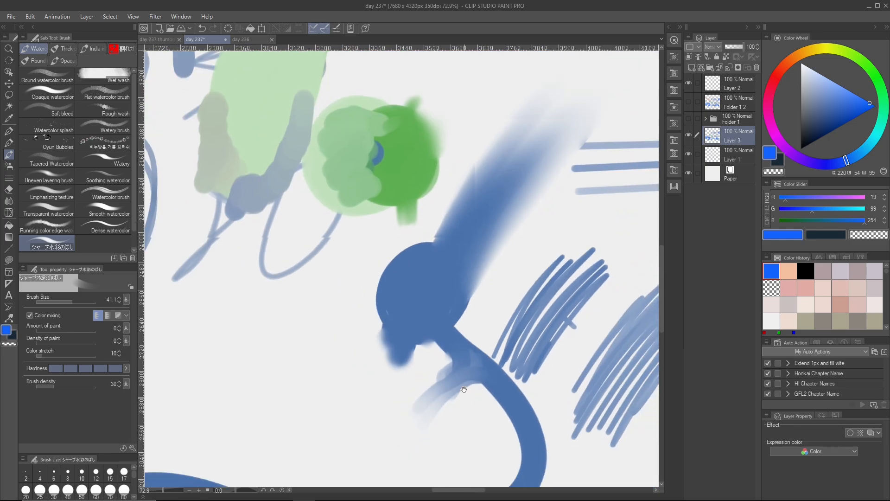
scroll(464, 389, up, 2)
- Set the watercolor brush's color mixing to Running color and look at the overlapping green circles' blended edges
click(107, 315)
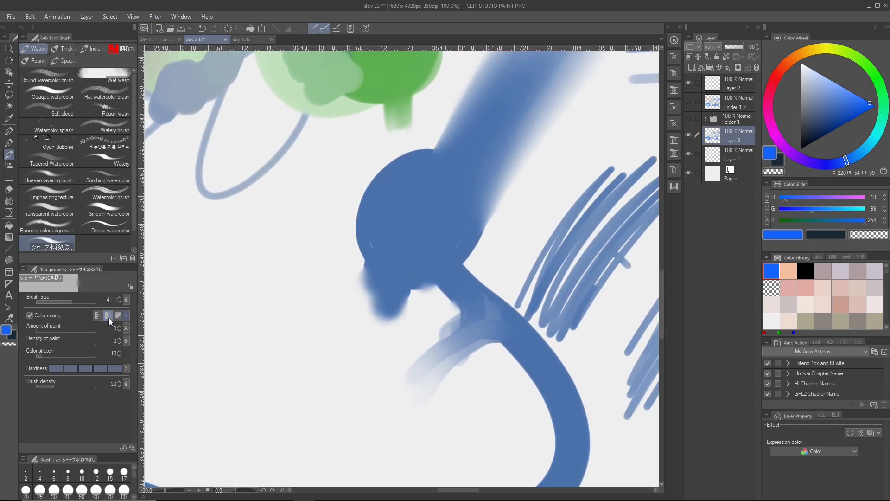
drag(427, 265, 427, 325)
scroll(364, 305, up, 5)
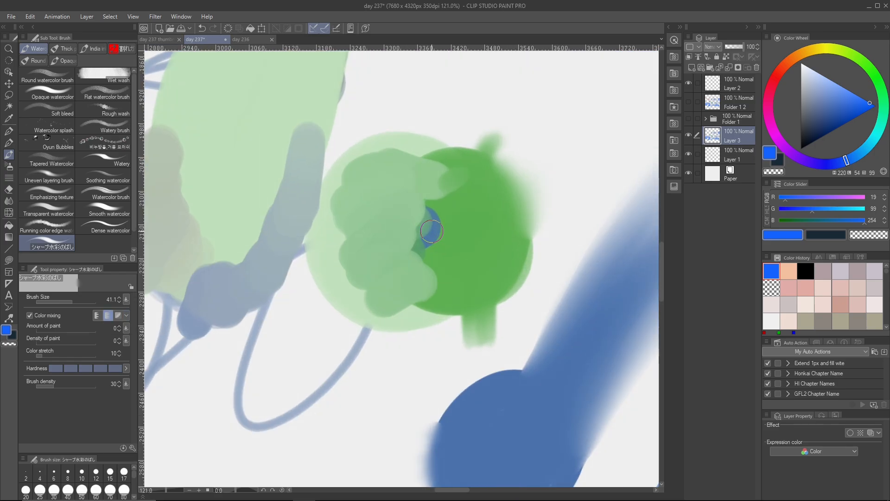
scroll(403, 232, up, 1)
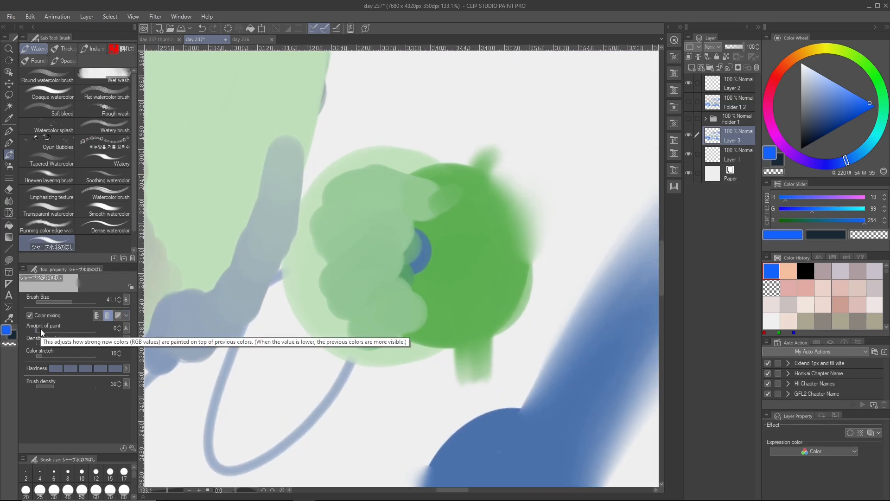
- Inspect the watercolor brush's detailed ink settings, comparing the Blend and Running color mixing modes
click(133, 447)
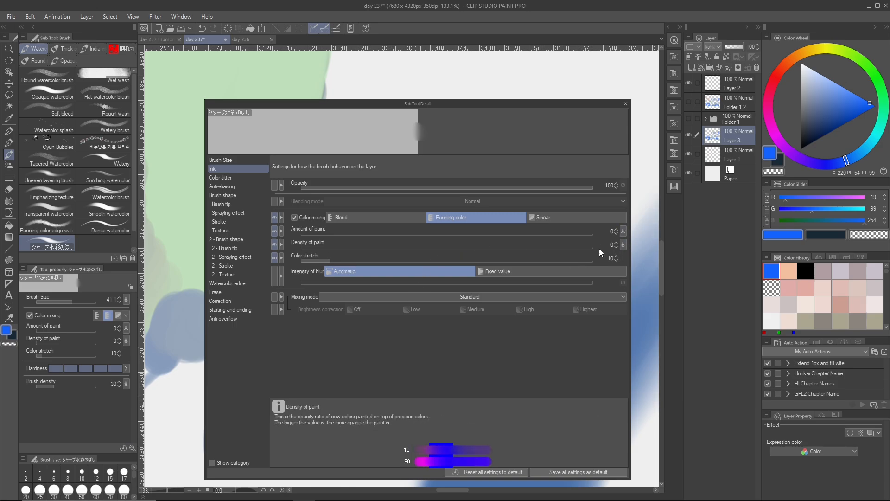
click(394, 219)
click(461, 218)
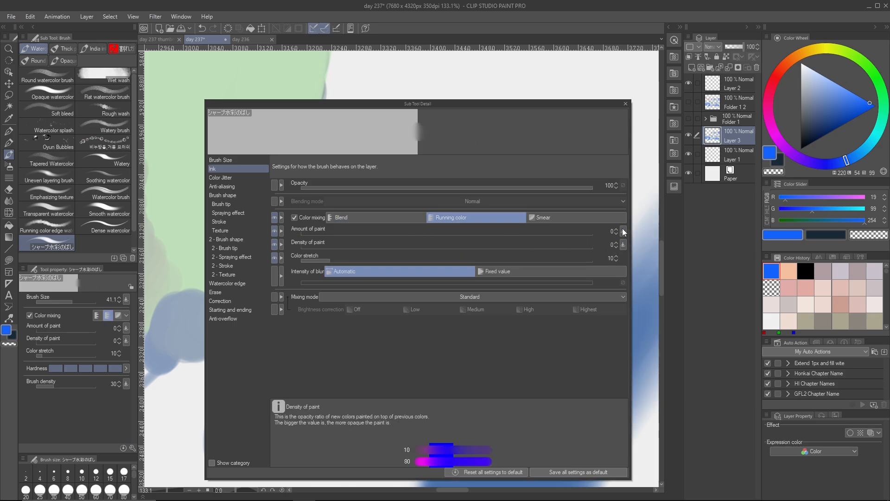
click(626, 104)
- Switch to the Pencil and examine its detailed ink settings, including the pen pressure dynamics affecting opacity
scroll(507, 282, down, 5)
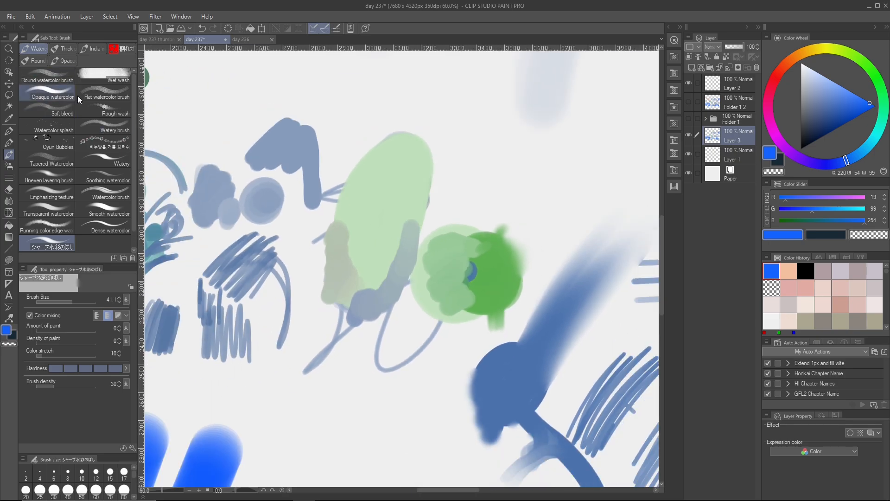
scroll(383, 262, down, 3)
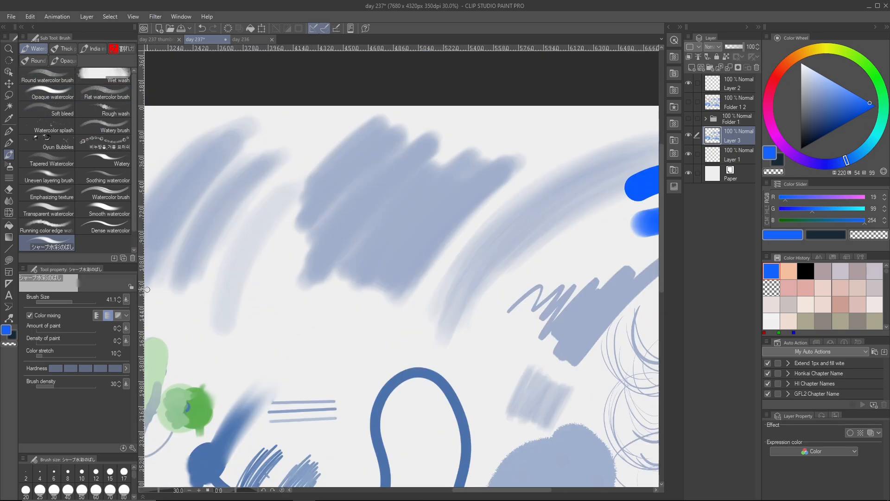
key(p)
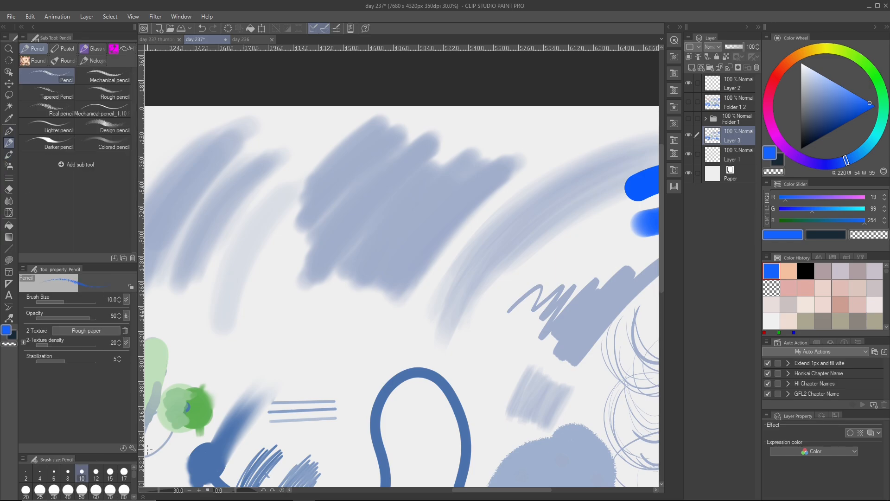
click(133, 448)
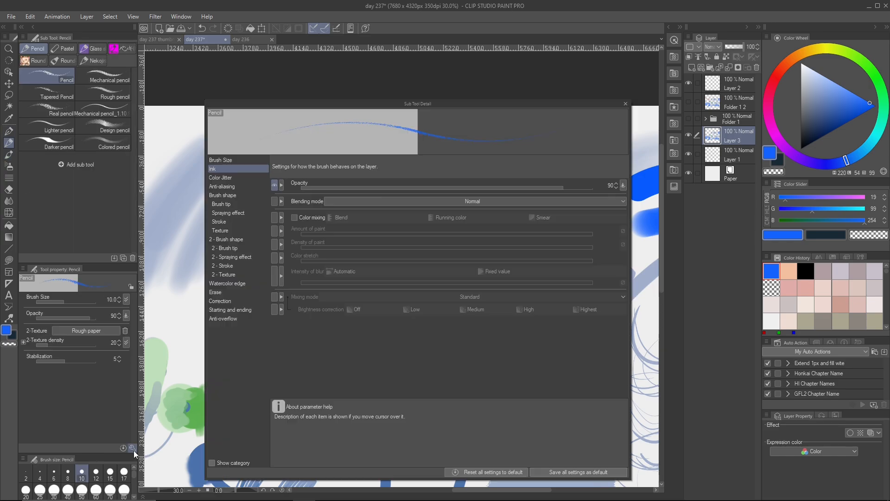
click(231, 178)
click(229, 187)
click(229, 194)
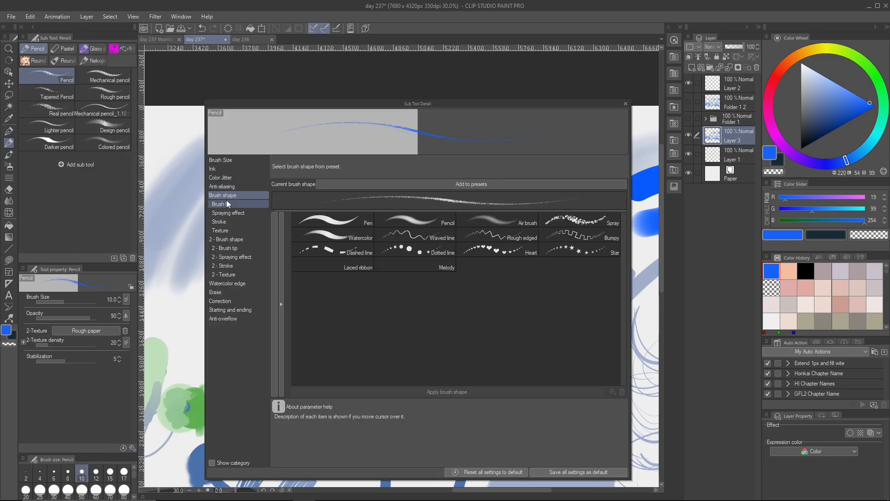
click(224, 170)
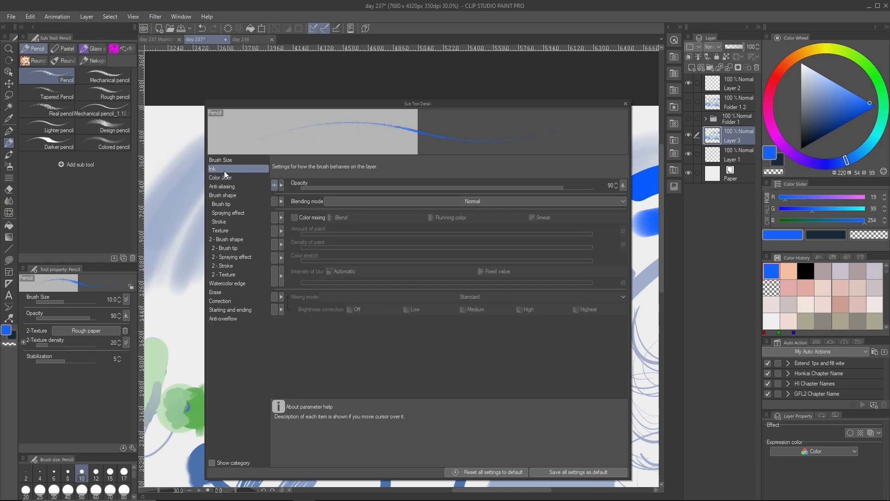
click(624, 185)
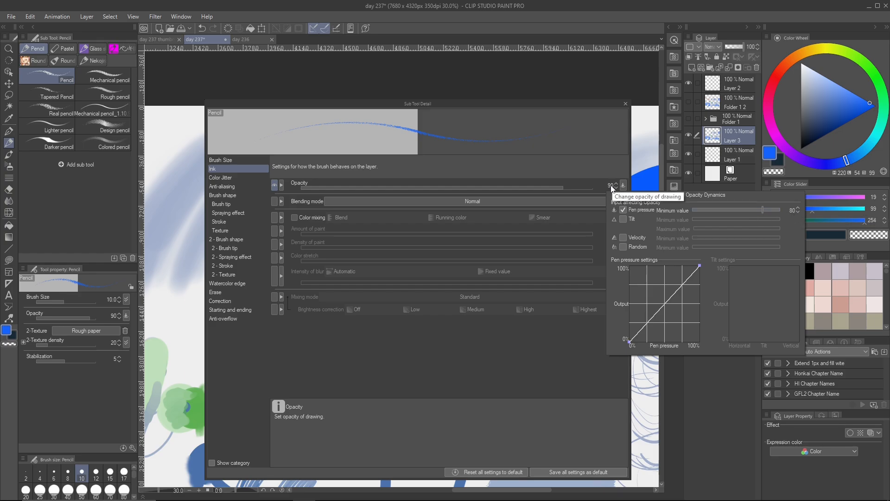
click(594, 132)
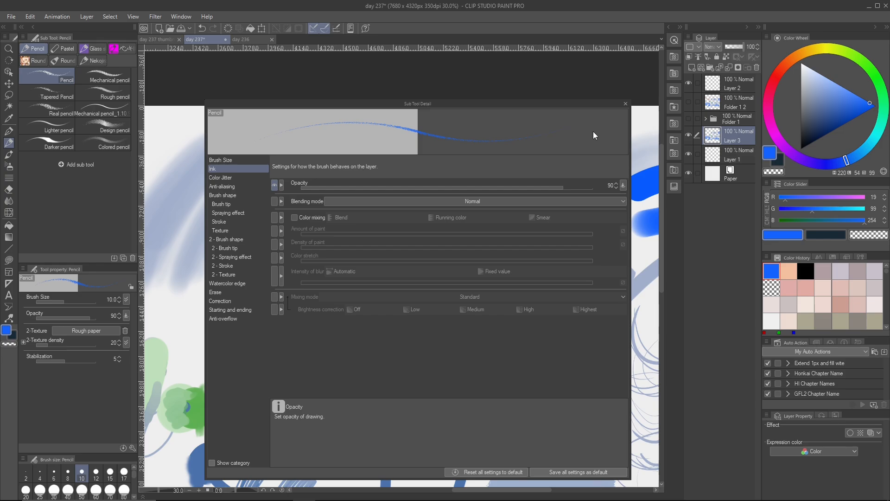
- Examine the Pencil's brush shape, anti-aliasing and brush tip settings, including the dynamics options for brush density
click(246, 193)
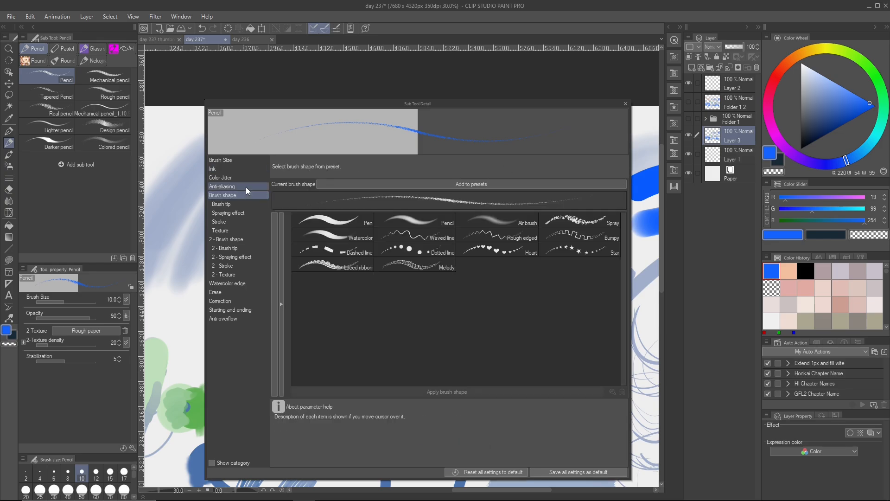
click(246, 187)
click(241, 203)
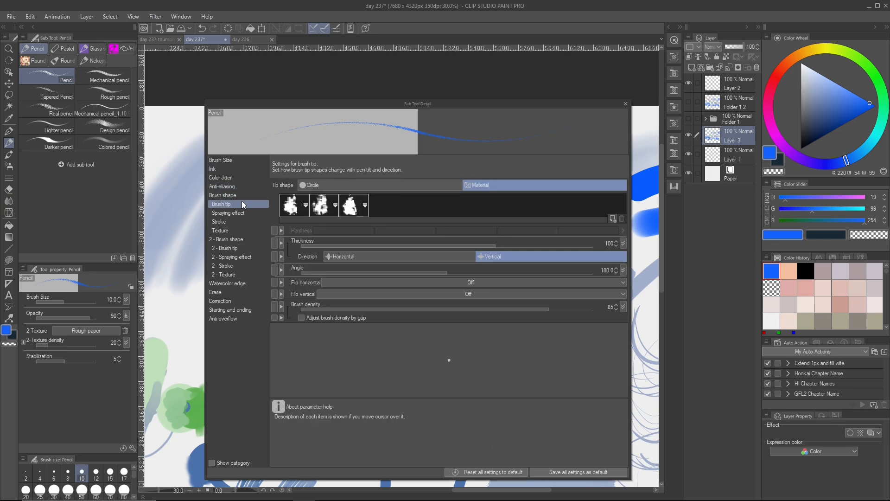
click(224, 169)
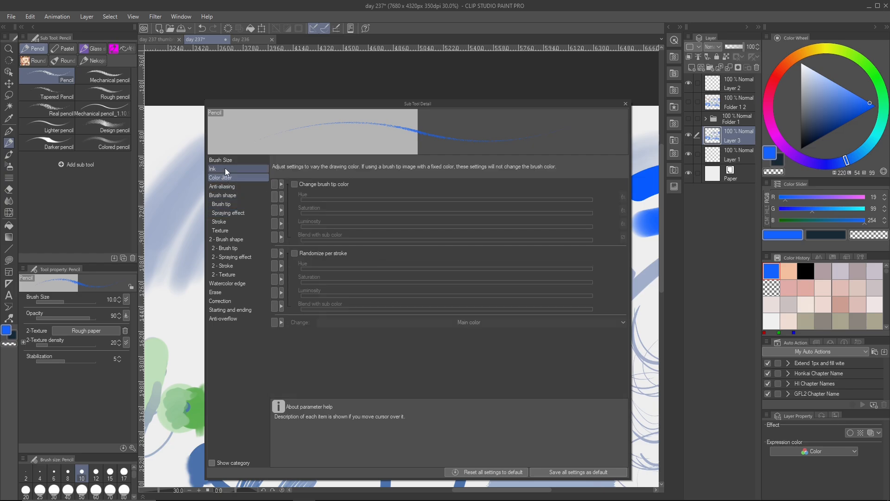
click(225, 195)
click(229, 204)
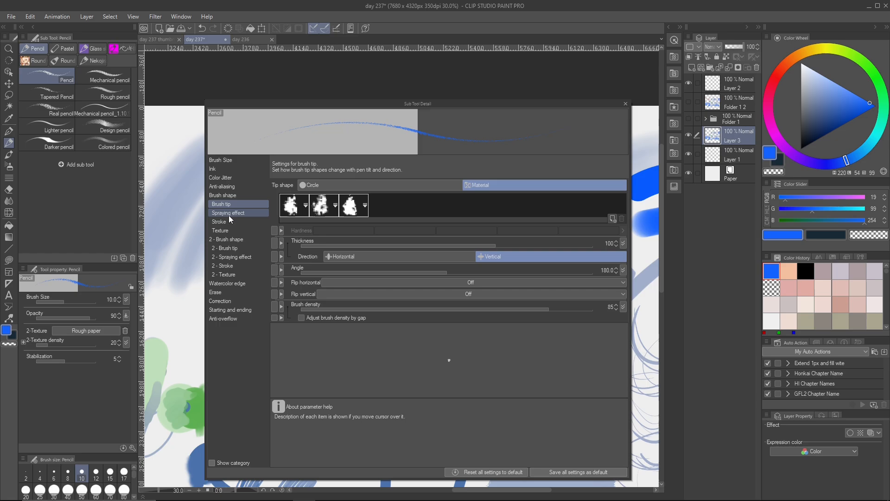
click(623, 308)
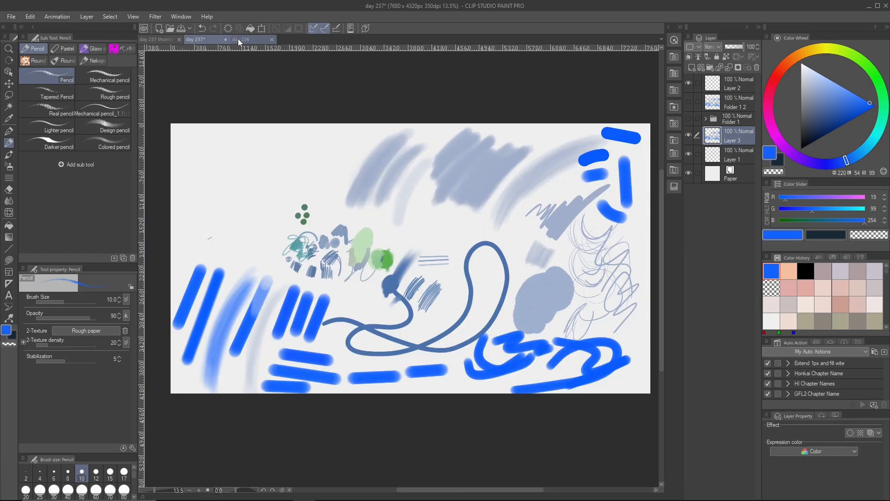
- Bring up the day 236 illustration and examine the construction lines over the seated character's raised forearm
click(237, 39)
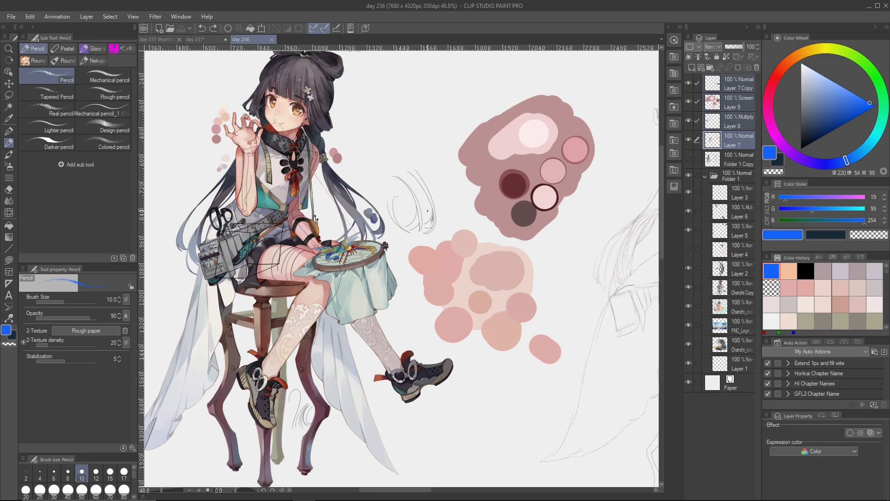
drag(383, 202, 385, 211)
drag(307, 206, 342, 218)
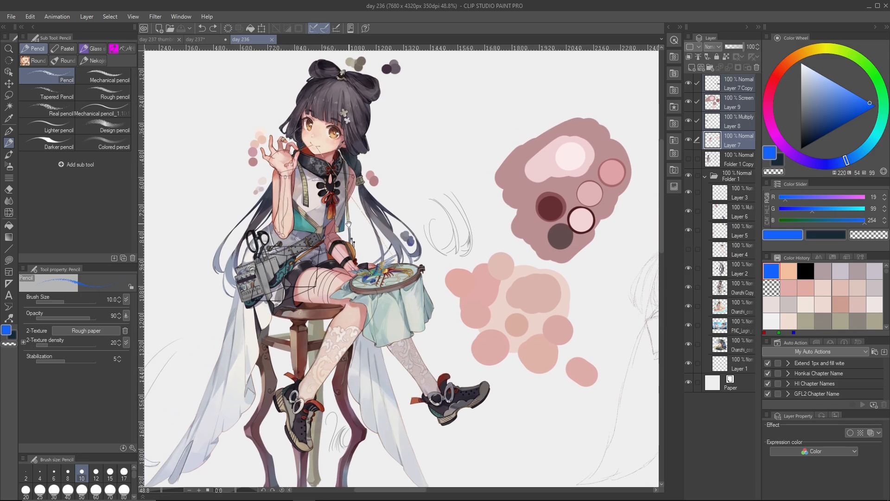
scroll(262, 250, up, 1)
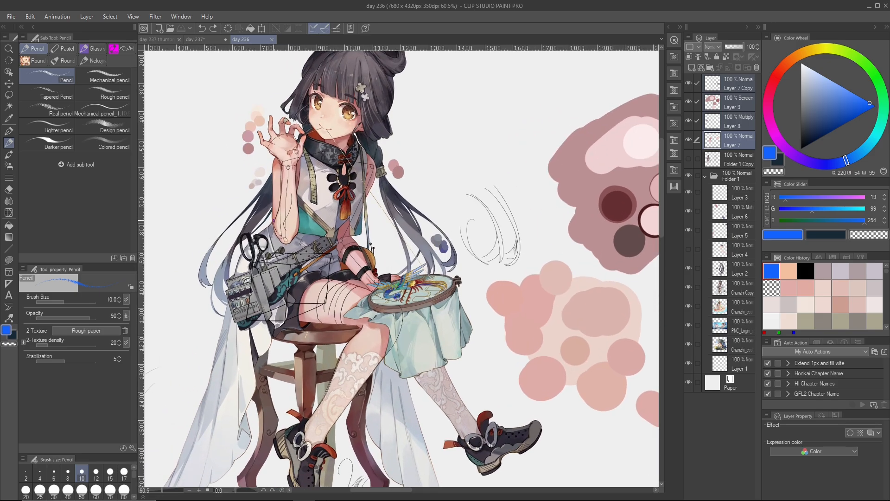
drag(409, 194, 372, 246)
mouse_move(473, 209)
mouse_down()
mouse_move(294, 185)
mouse_move(237, 150)
mouse_up()
mouse_move(548, 233)
mouse_down()
mouse_move(555, 256)
mouse_move(448, 243)
mouse_move(453, 149)
mouse_move(462, 265)
mouse_up()
scroll(492, 244, up, 2)
drag(365, 293, 383, 326)
scroll(383, 326, up, 1)
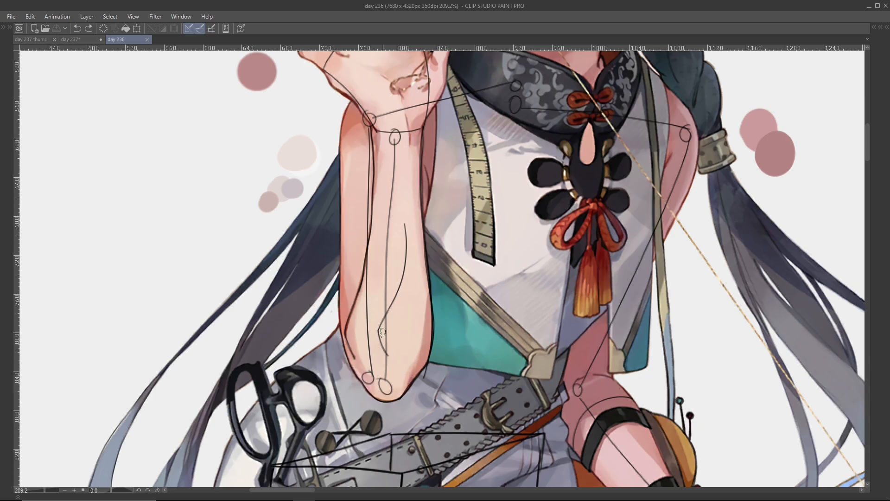
- Examine the forearm construction lines in the rough pencil sketch beside the color palette blobs
scroll(383, 332, down, 5)
mouse_move(680, 254)
mouse_down()
mouse_move(347, 237)
mouse_move(71, 249)
mouse_up()
scroll(467, 255, up, 2)
scroll(468, 255, up, 2)
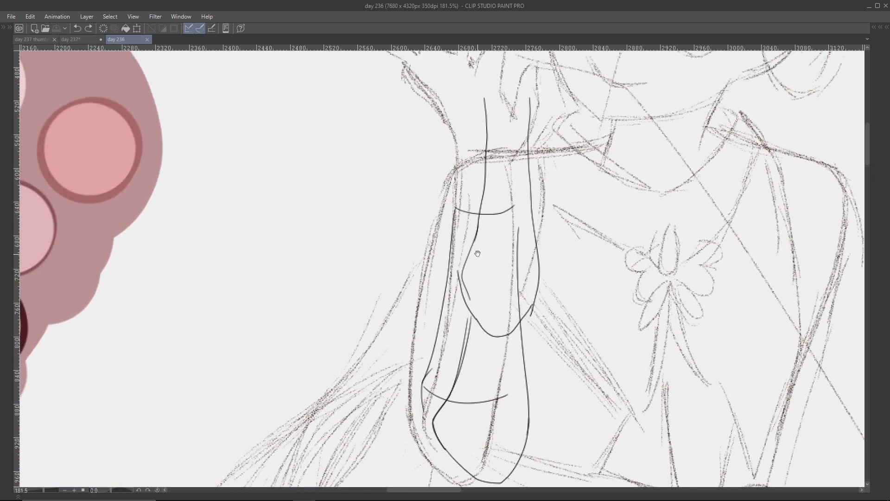
scroll(420, 428, up, 5)
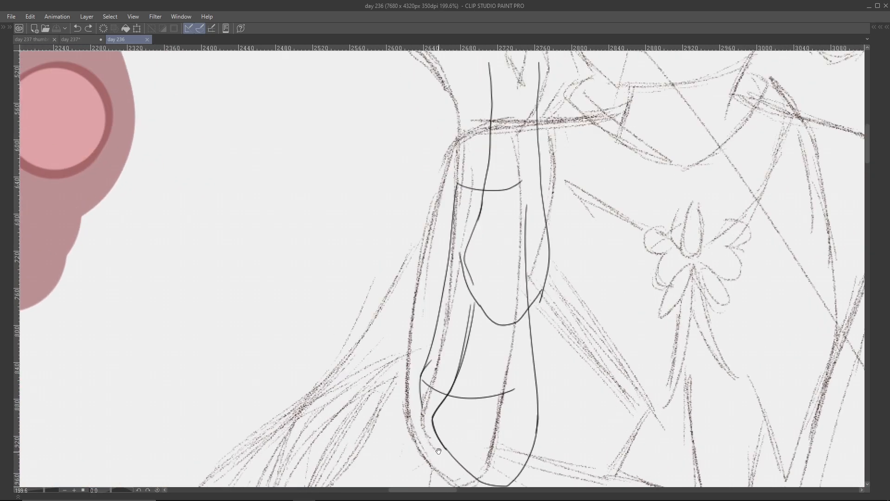
scroll(410, 260, down, 6)
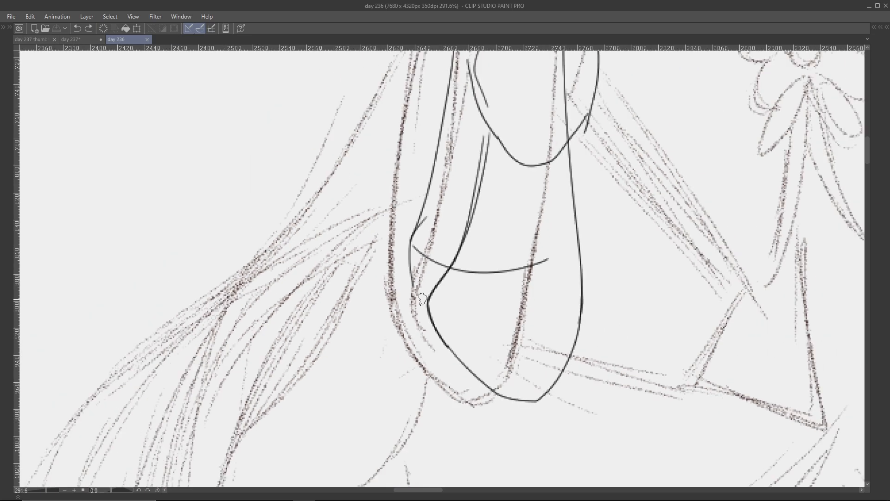
- Return to the colored character and examine the forearm and elbow construction lines up close
drag(271, 264, 590, 318)
drag(278, 285, 562, 284)
scroll(269, 343, up, 1)
scroll(269, 343, up, 4)
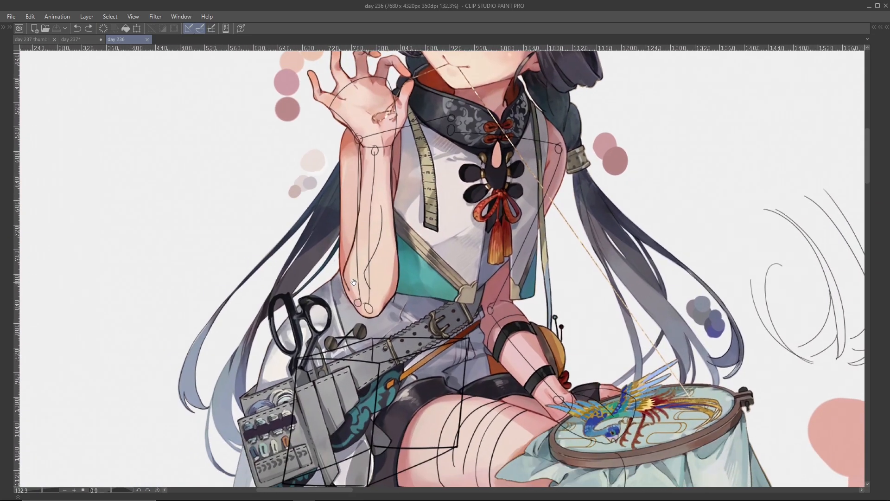
scroll(375, 323, down, 4)
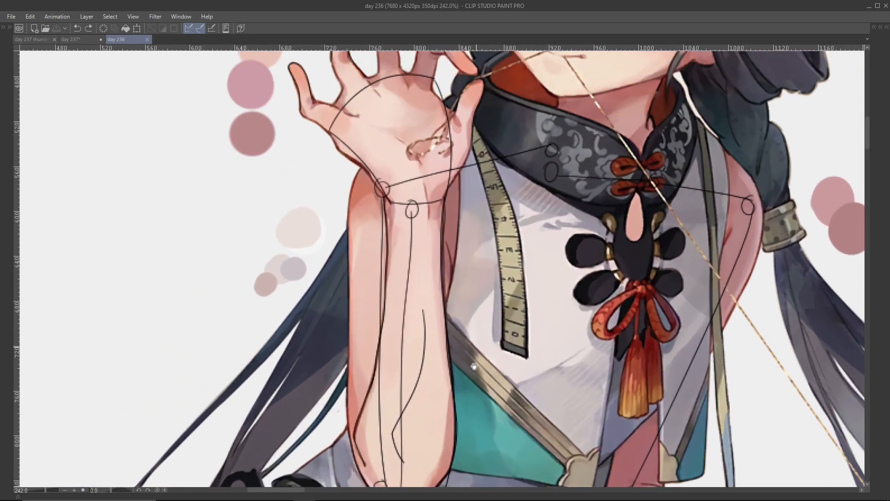
scroll(368, 379, up, 4)
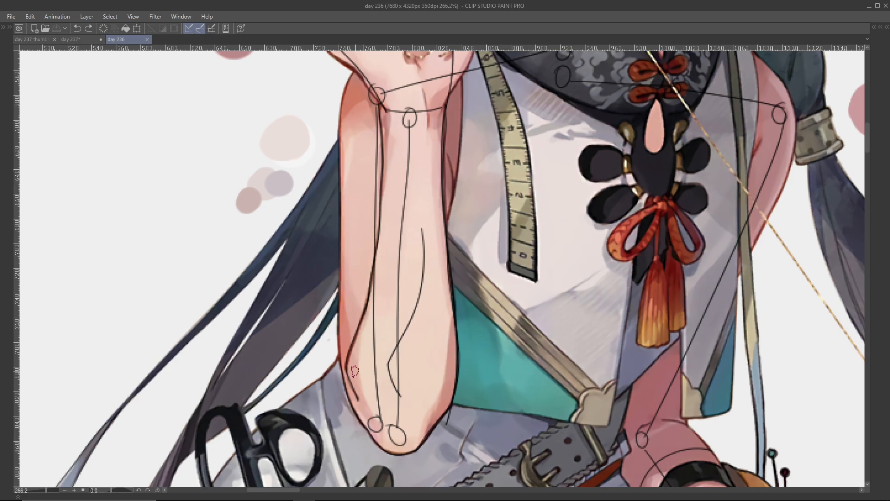
scroll(429, 291, up, 3)
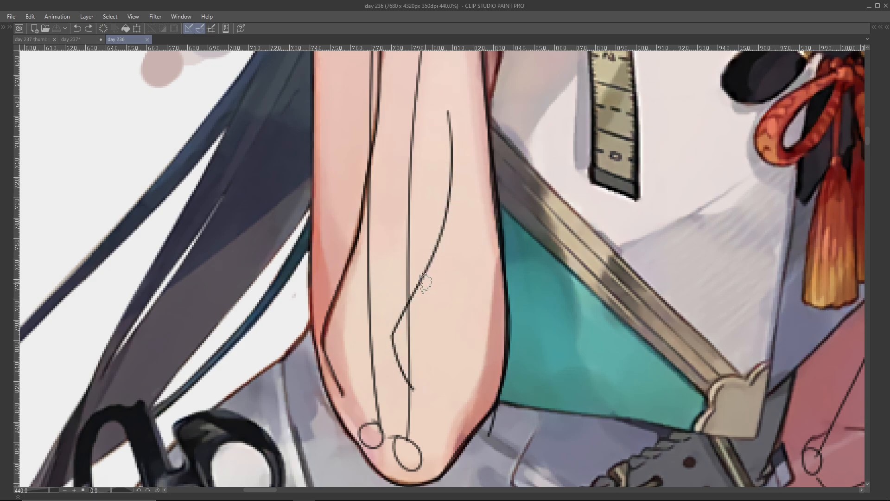
- Examine the construction lines of the character's other arm, from the elbow joint down to the hand at the embroidery hoop
scroll(435, 375, down, 6)
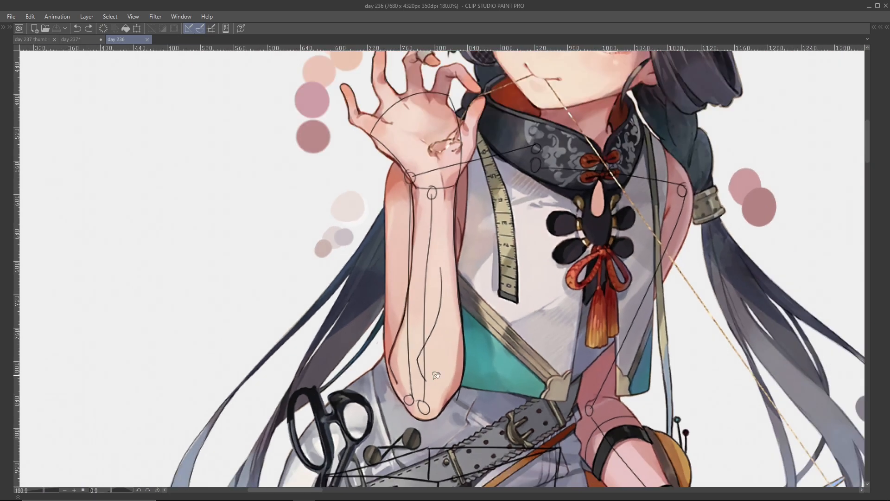
drag(435, 375, 270, 308)
scroll(442, 397, down, 2)
scroll(442, 398, up, 5)
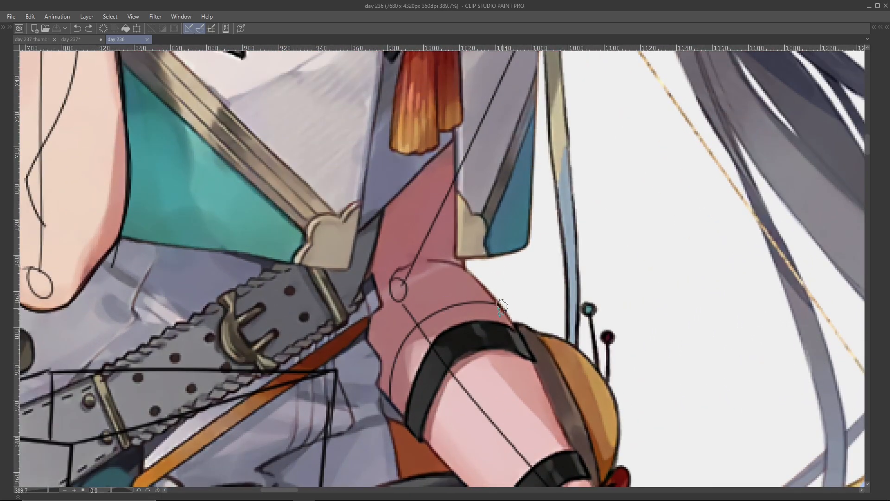
scroll(496, 306, down, 7)
drag(499, 328, 460, 223)
scroll(468, 335, down, 3)
scroll(448, 246, up, 5)
drag(440, 253, 449, 296)
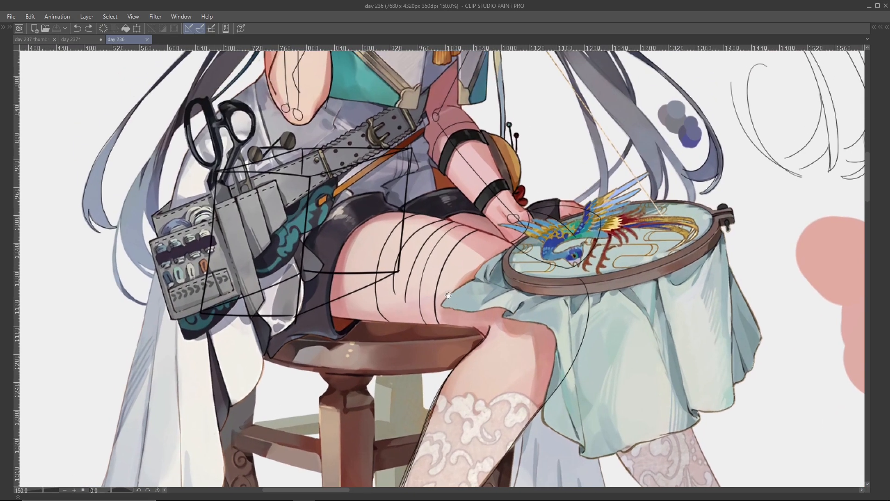
- Examine the curved cross-contour lines wrapped around the seated character's thigh, up close and against the full figure
scroll(448, 295, up, 3)
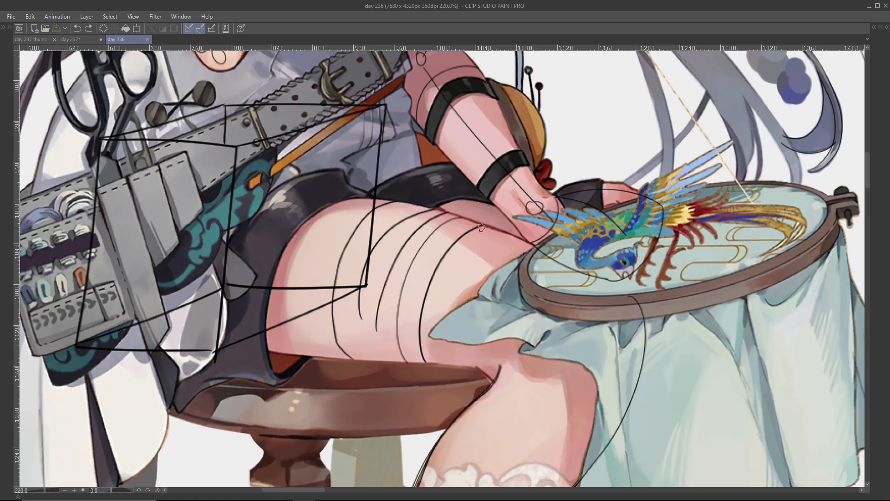
scroll(484, 227, down, 5)
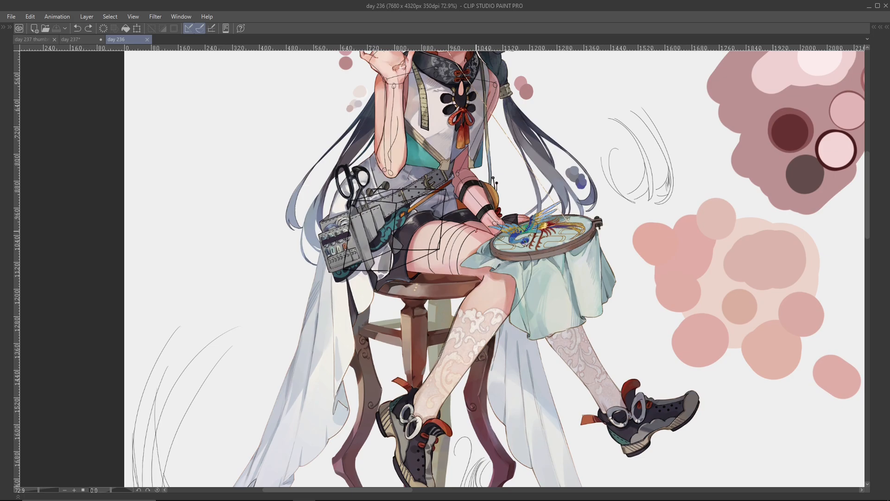
scroll(475, 231, up, 4)
scroll(476, 231, up, 3)
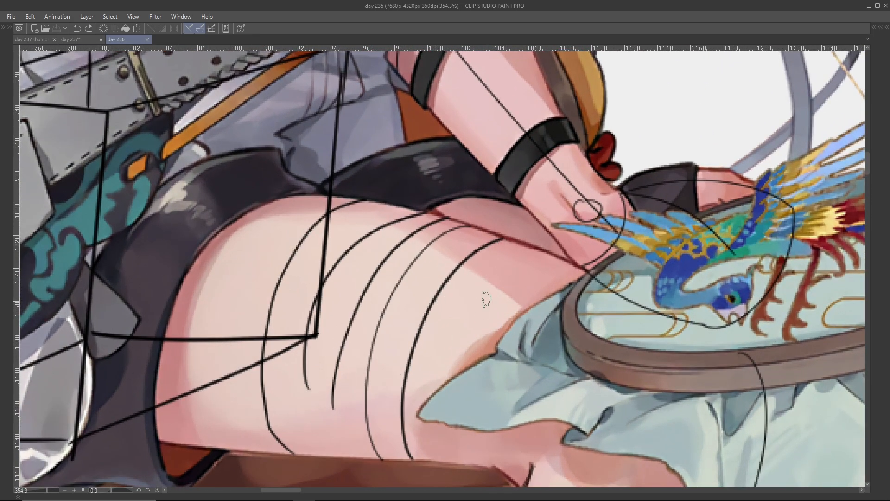
scroll(482, 298, down, 6)
scroll(440, 286, down, 2)
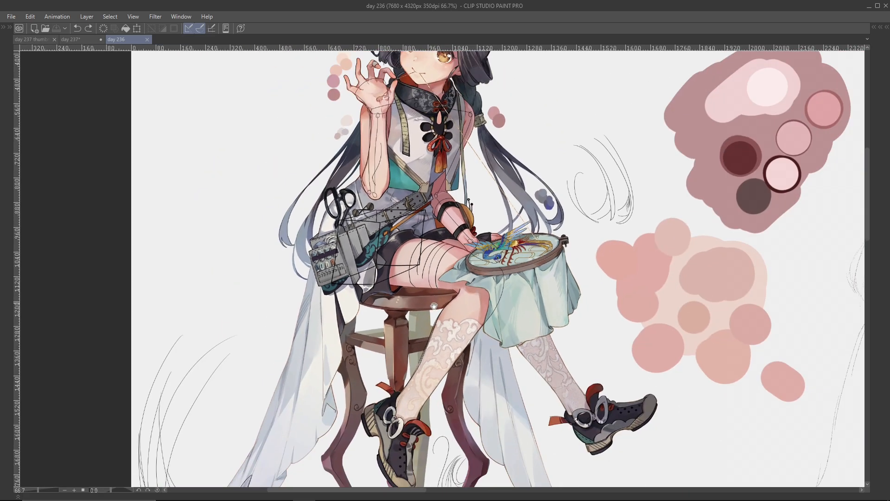
scroll(439, 228, up, 1)
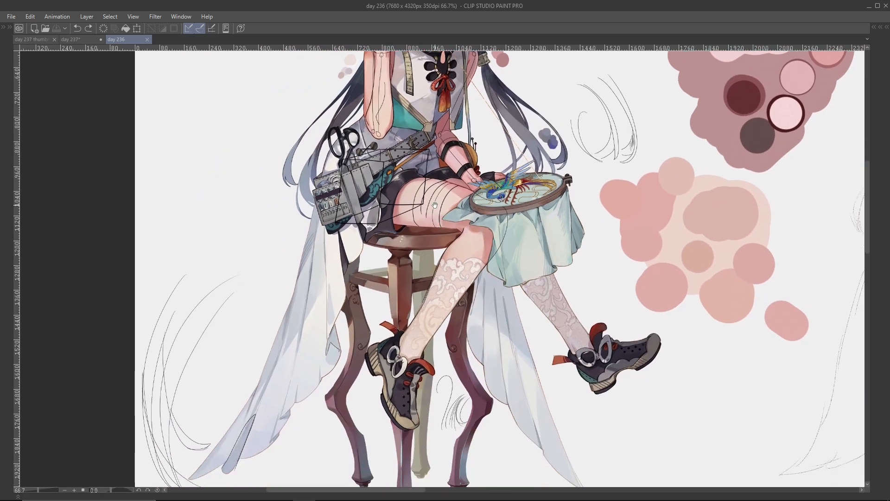
drag(435, 205, 431, 233)
scroll(429, 250, down, 2)
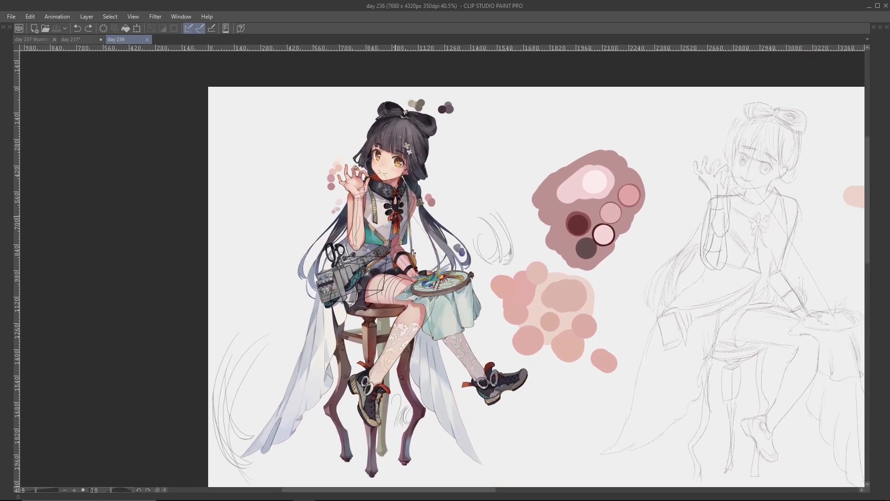
- Show the hidden palettes and sample the muted pink (R 217, G 180, B 172) from the skin-tone blobs beside the character
scroll(493, 259, up, 4)
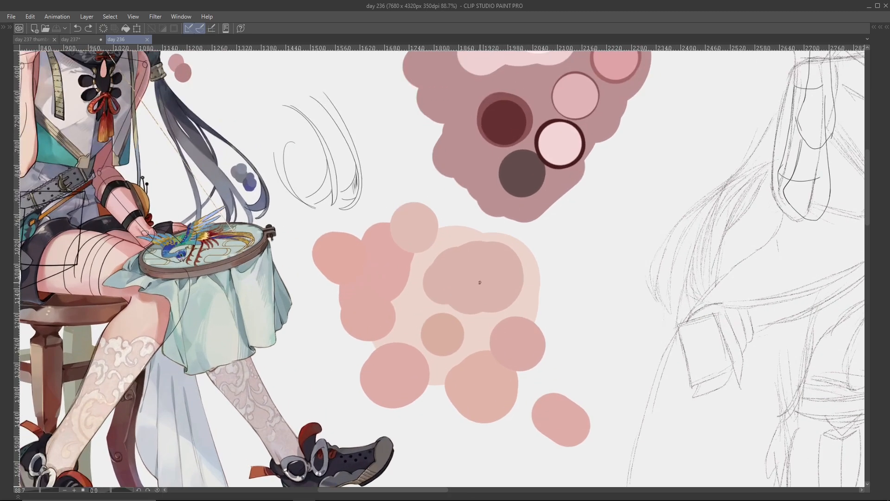
key(Tab)
drag(411, 300, 427, 252)
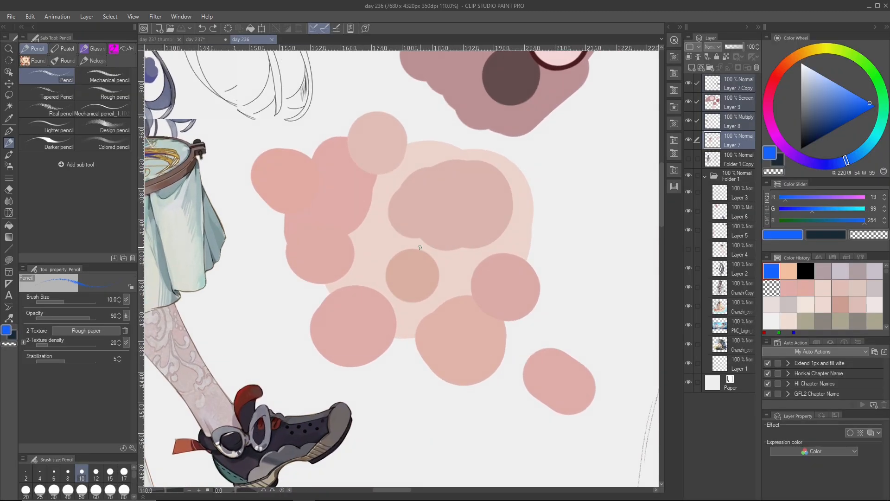
scroll(427, 261, up, 1)
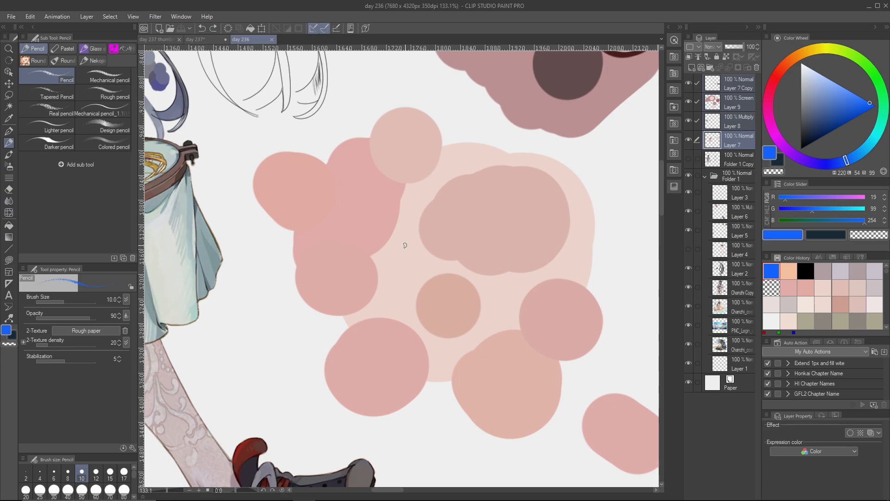
drag(399, 247, 440, 295)
drag(399, 351, 438, 274)
scroll(438, 276, down, 5)
scroll(441, 278, up, 4)
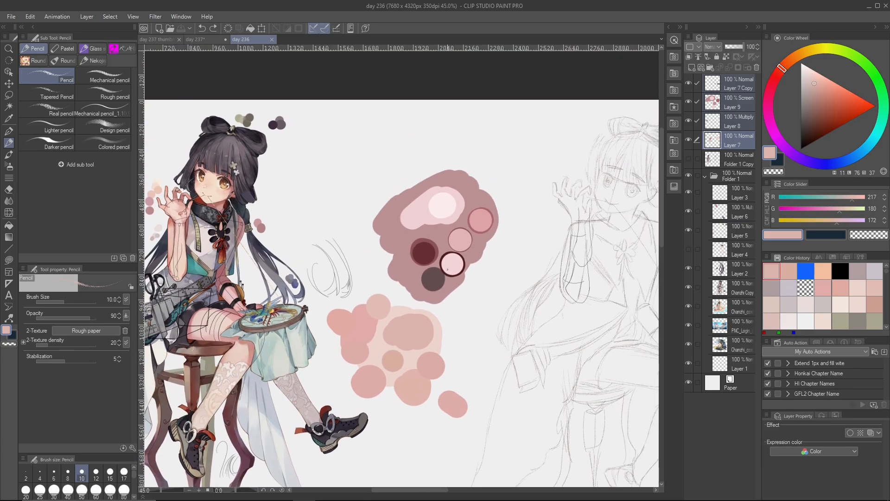
- Make Layer 9 the active layer and examine the dark mauve color blob with its light and dark swatches
click(737, 103)
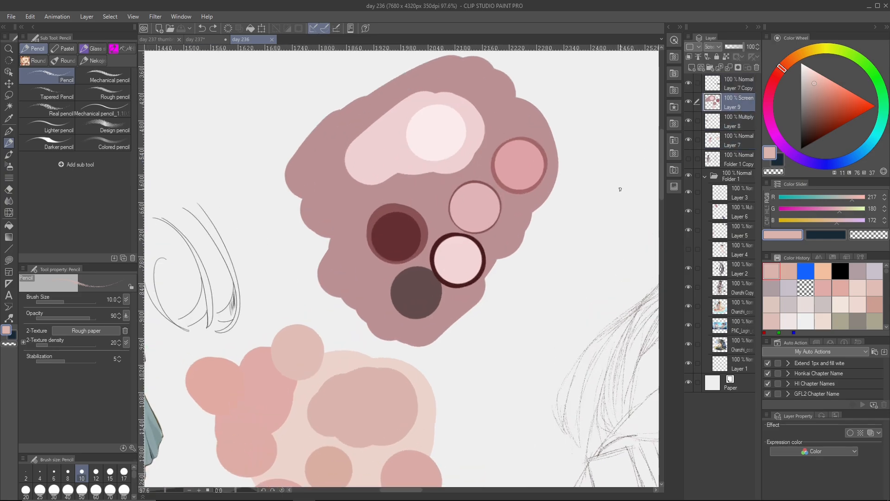
scroll(460, 243, down, 2)
scroll(461, 243, down, 1)
scroll(459, 231, down, 3)
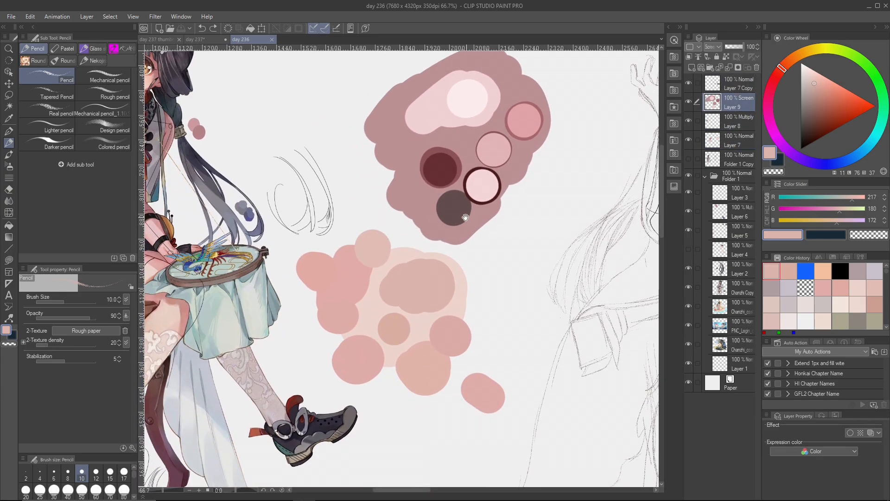
drag(519, 232, 436, 243)
scroll(428, 242, down, 2)
drag(584, 208, 438, 236)
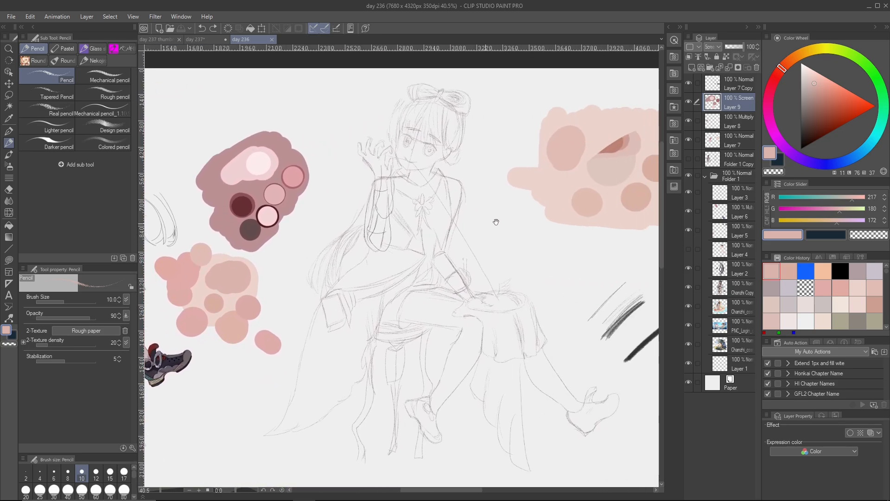
- Sample the pale skin tone (R 235, G 211, B 203) from the large peach palette patch beyond the pencil sketch
drag(614, 186, 481, 210)
scroll(481, 211, up, 4)
drag(472, 159, 453, 223)
scroll(454, 223, up, 3)
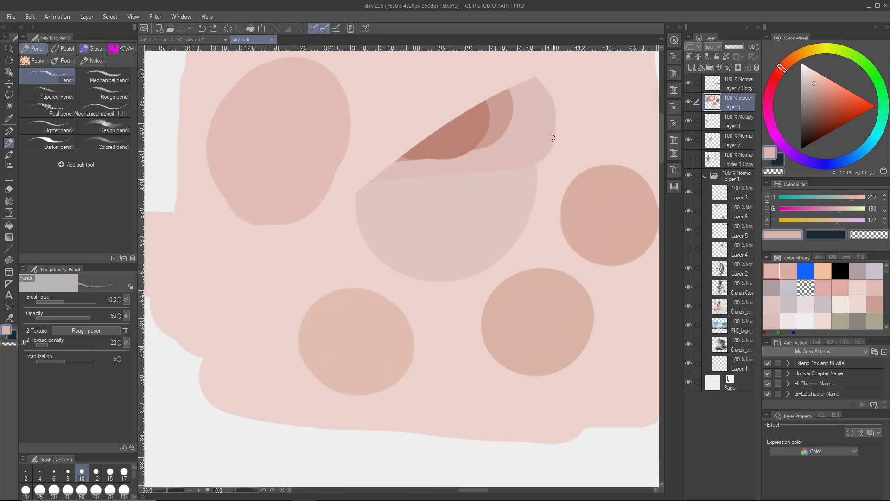
drag(589, 115, 347, 203)
drag(497, 239, 487, 274)
scroll(487, 274, down, 6)
drag(372, 299, 559, 216)
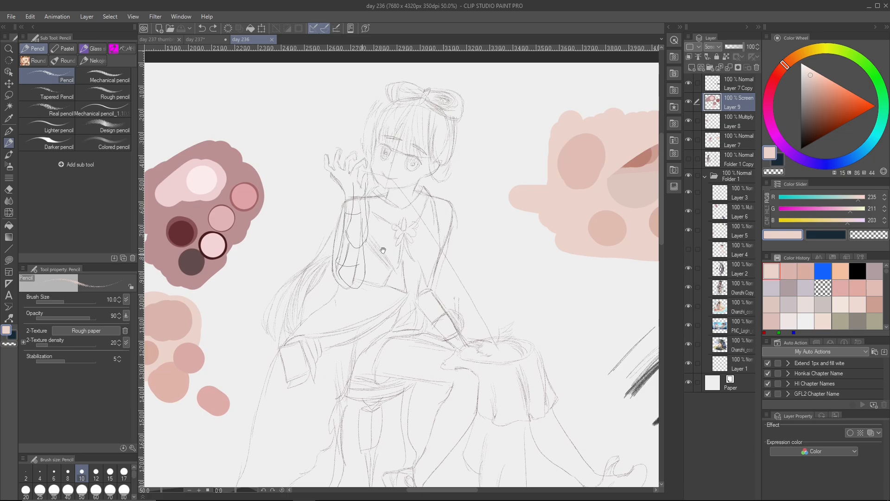
- Return to the colored character and examine the long ponytail strands beside the gray and violet color dots
drag(382, 248, 564, 213)
drag(362, 274, 473, 250)
drag(262, 157, 378, 208)
scroll(378, 207, up, 1)
scroll(383, 204, up, 2)
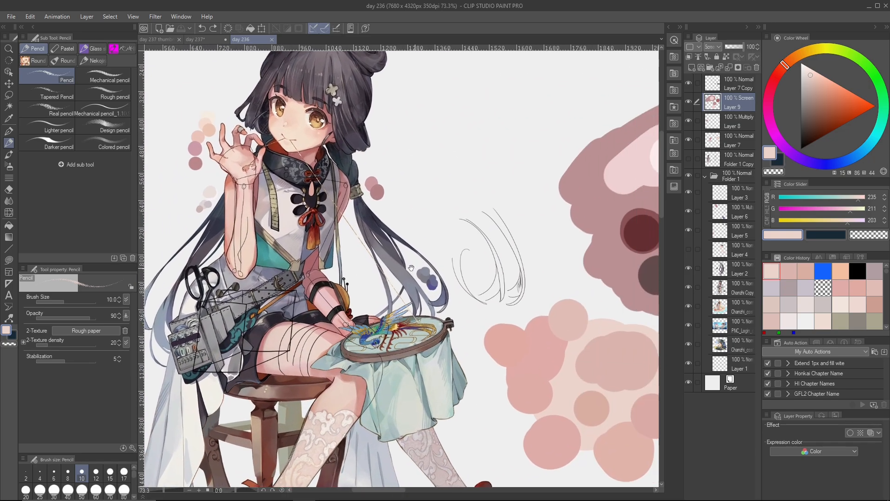
drag(451, 269, 394, 269)
scroll(394, 269, up, 8)
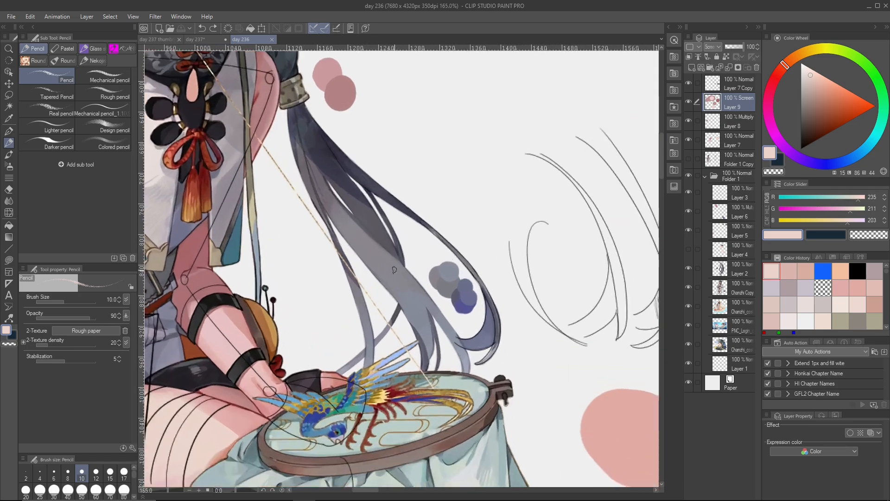
scroll(453, 307, down, 6)
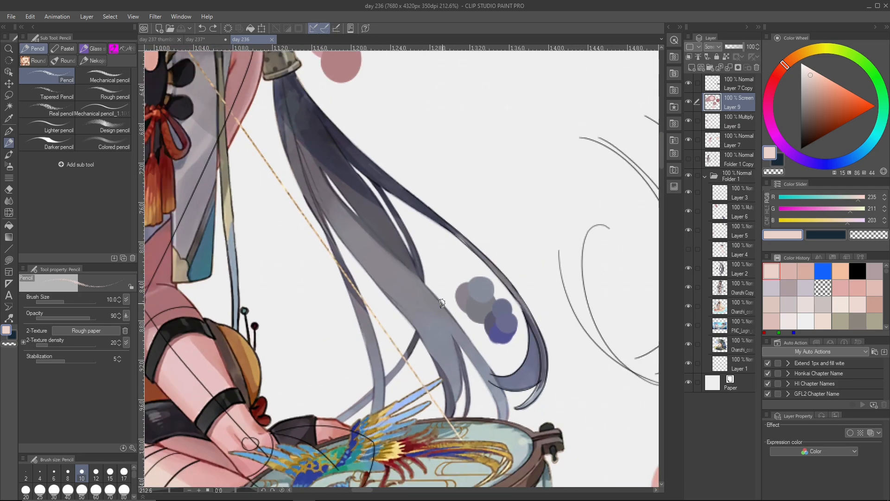
drag(475, 297, 397, 275)
scroll(398, 270, down, 2)
drag(459, 288, 386, 253)
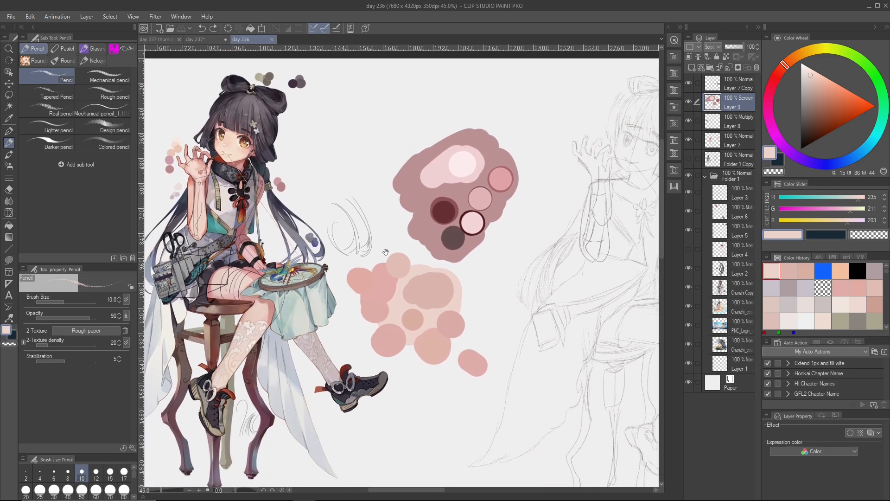
- Survey the whole day 236 canvas with its reference illustrations and brush samples, and hide the palettes
scroll(386, 253, down, 2)
drag(446, 262, 312, 188)
scroll(312, 188, down, 2)
drag(481, 239, 356, 214)
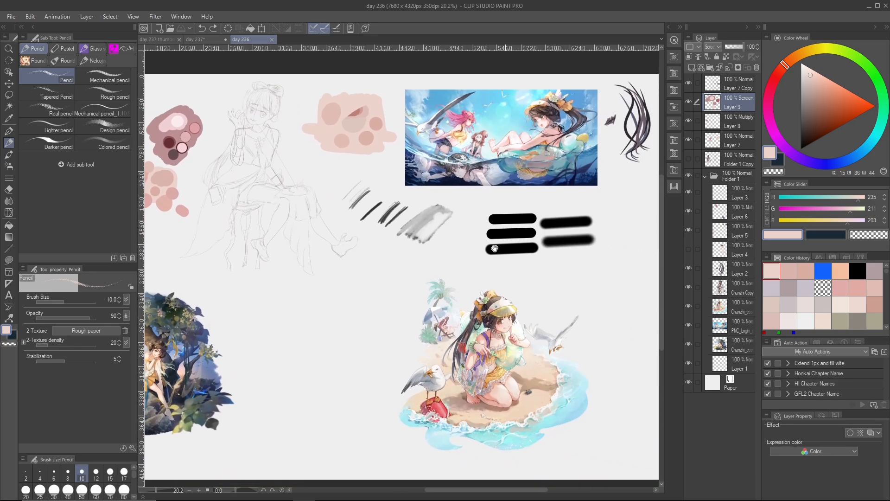
mouse_move(428, 218)
mouse_down()
mouse_move(345, 224)
mouse_move(455, 264)
mouse_move(468, 258)
mouse_move(438, 198)
mouse_up()
scroll(345, 224, up, 2)
scroll(345, 224, down, 3)
key(Tab)
scroll(423, 264, up, 1)
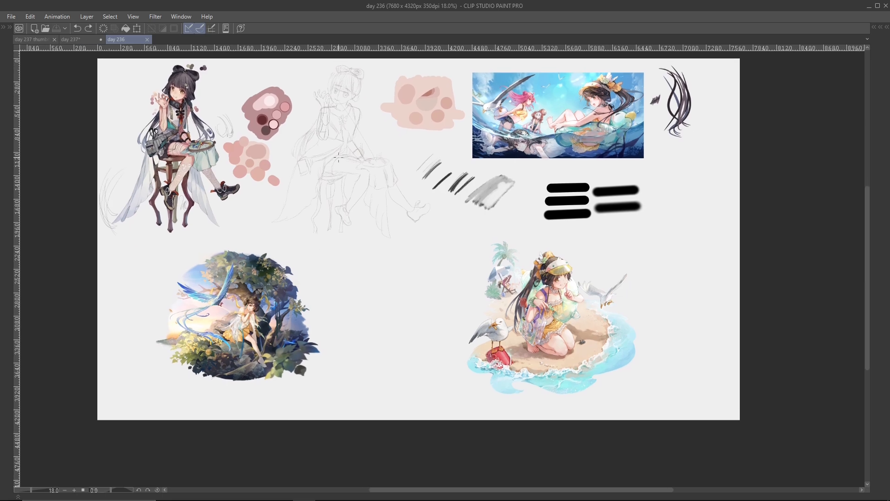
- Switch to the day 237 document and bring its full canvas of brush test strokes into view
click(71, 39)
scroll(448, 273, up, 3)
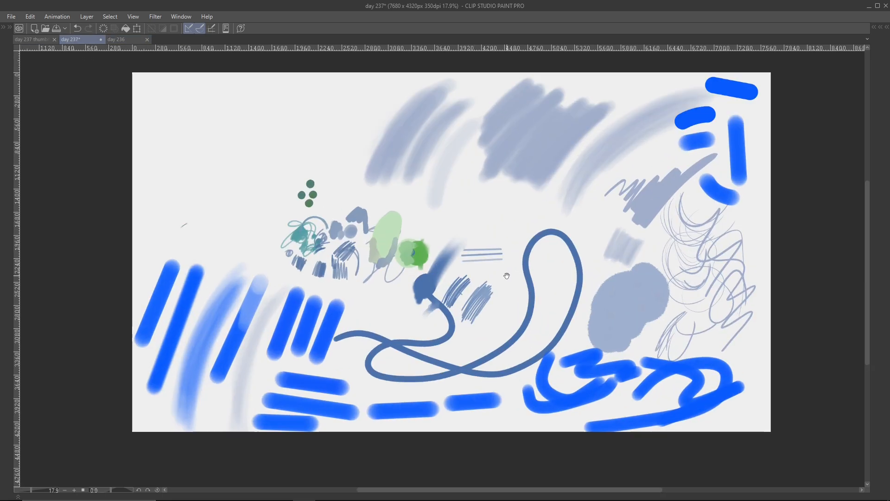
drag(449, 272, 460, 277)
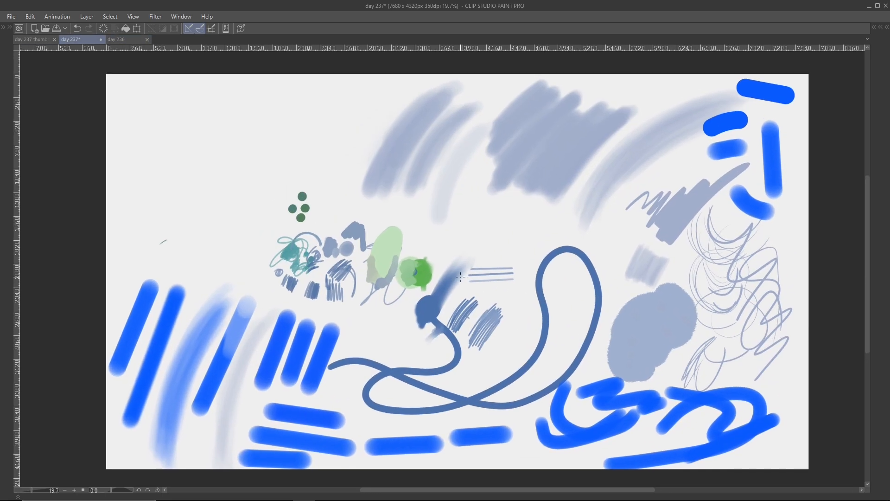